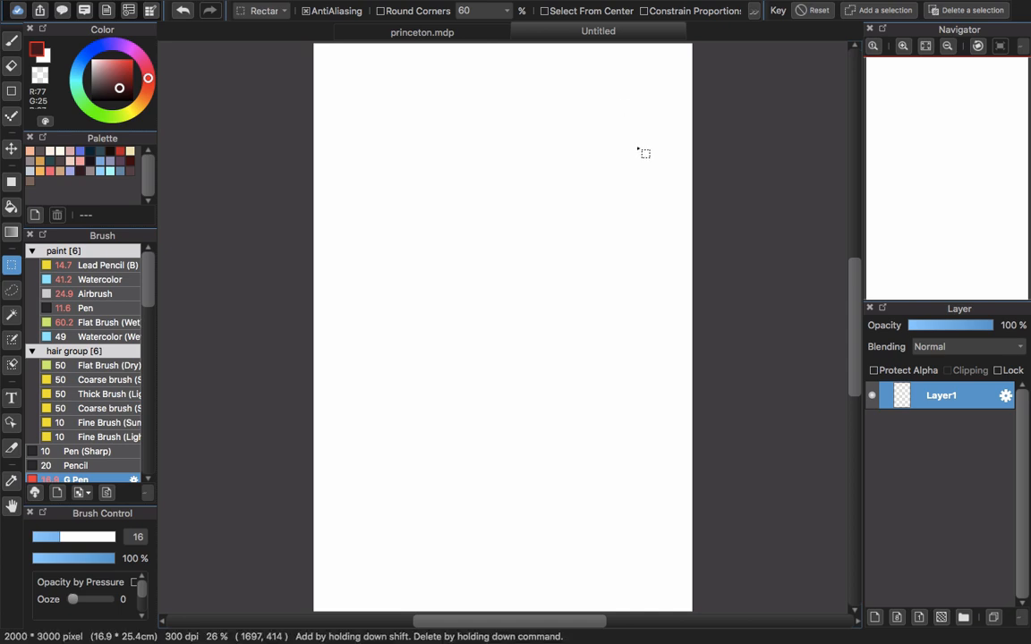
# - Place the MS000107-350 tone from the materials onto the blank canvas
pyautogui.moveTo(265, 6)
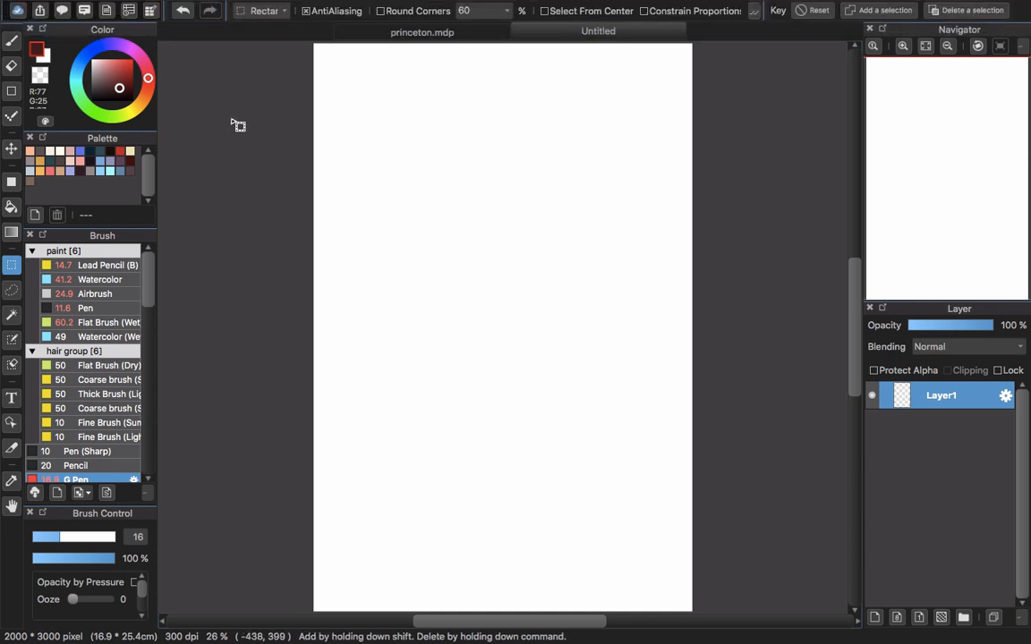
pyautogui.click(62, 10)
pyautogui.click(120, 45)
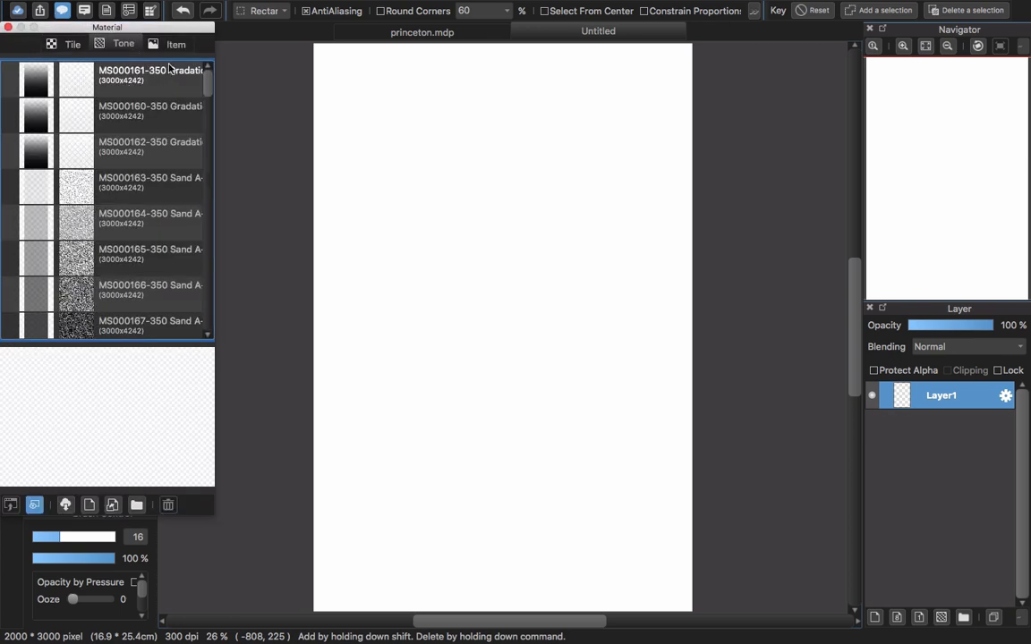
pyautogui.scroll(-5, 204, 177)
pyautogui.moveTo(205, 176); pyautogui.dragTo(204, 166)
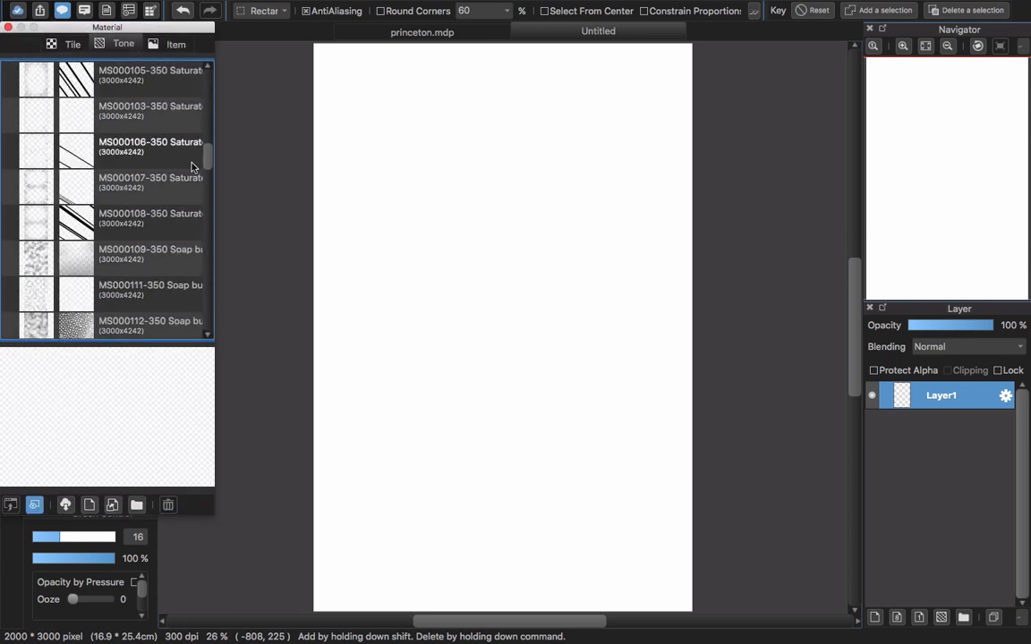
pyautogui.click(88, 161)
pyautogui.click(83, 187)
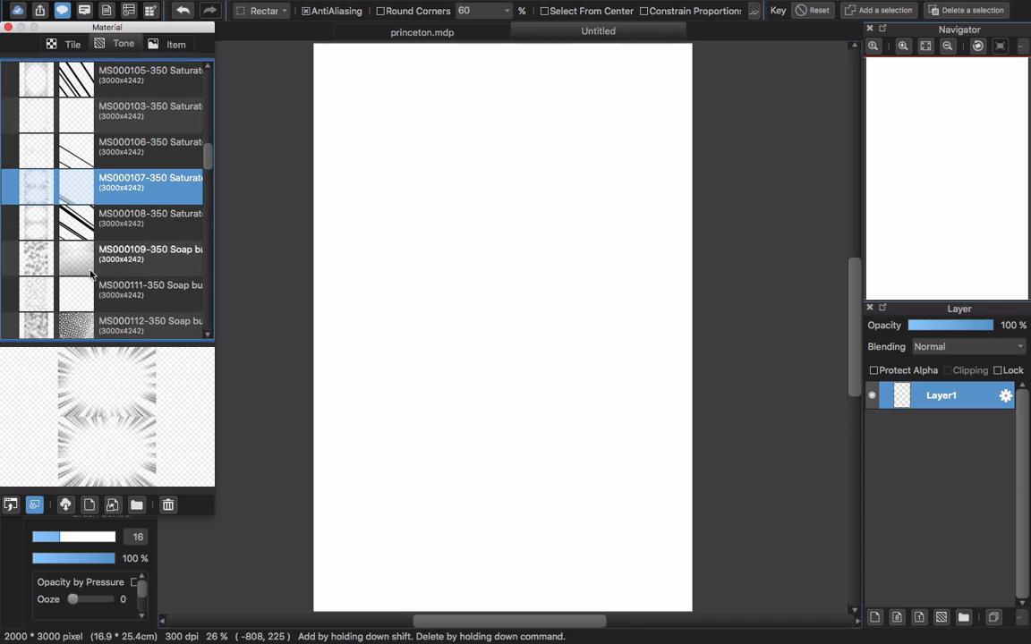
pyautogui.moveTo(100, 171); pyautogui.dragTo(481, 538)
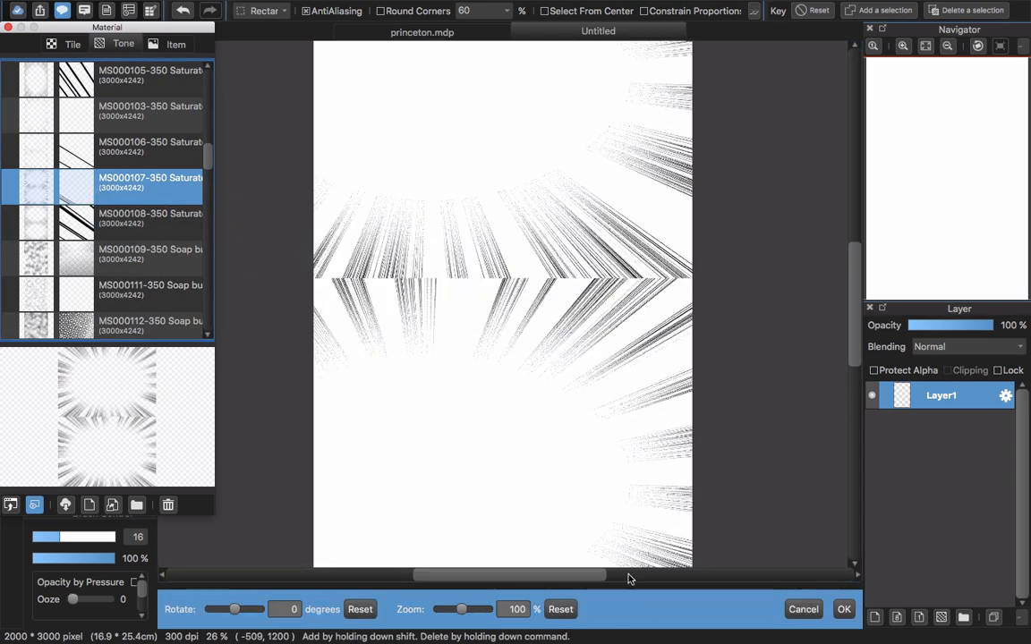
# - Shift the placed tone on the page, scale it to 66%, and apply it to Layer1
pyautogui.moveTo(491, 287); pyautogui.dragTo(483, 394)
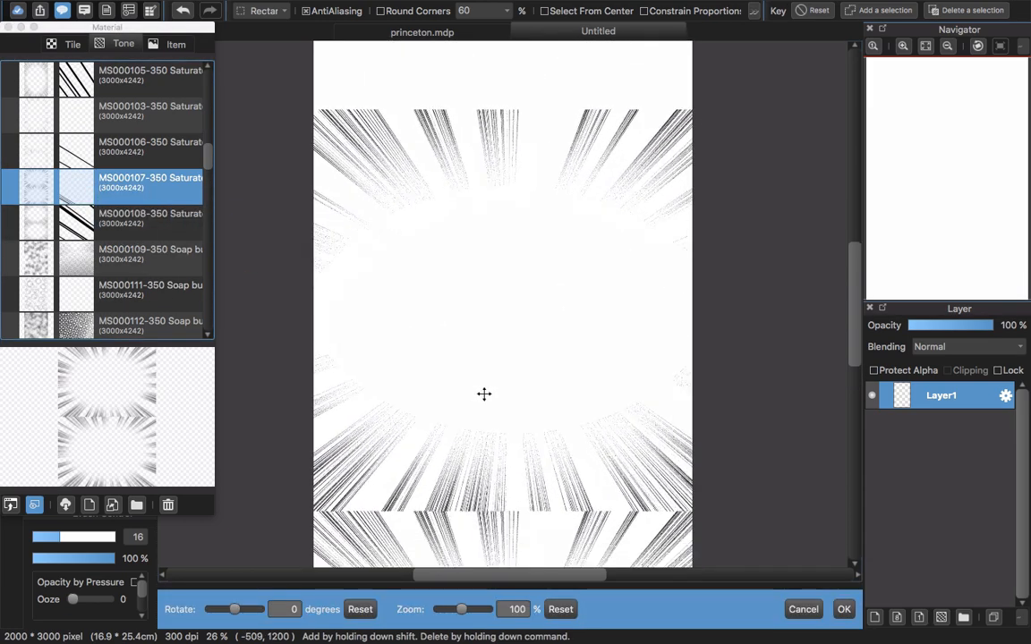
pyautogui.moveTo(463, 610)
pyautogui.mouseDown()
pyautogui.moveTo(472, 611)
pyautogui.moveTo(456, 612)
pyautogui.mouseUp()
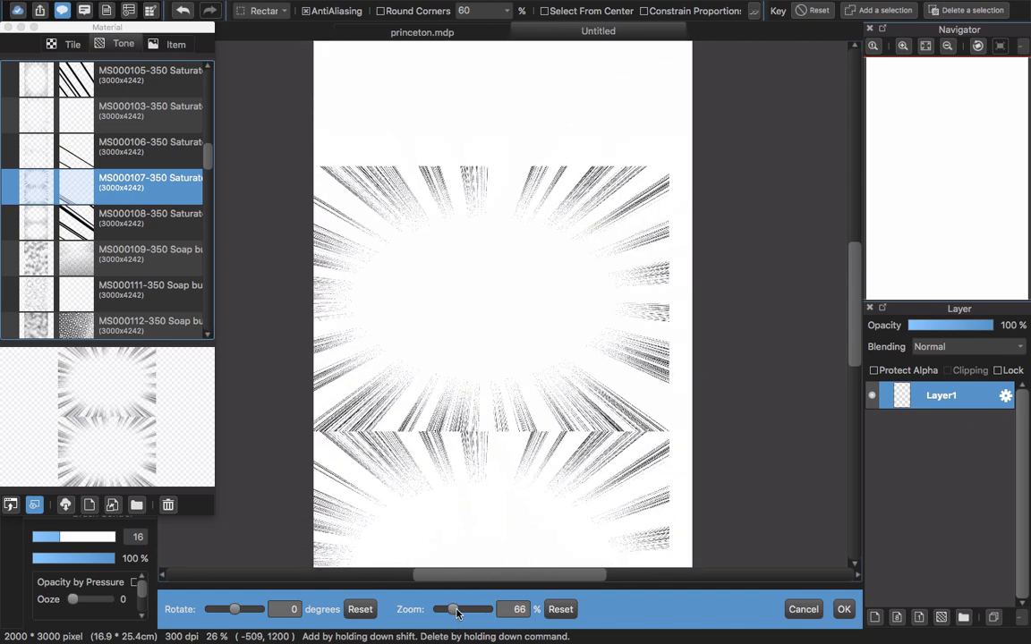
pyautogui.click(843, 609)
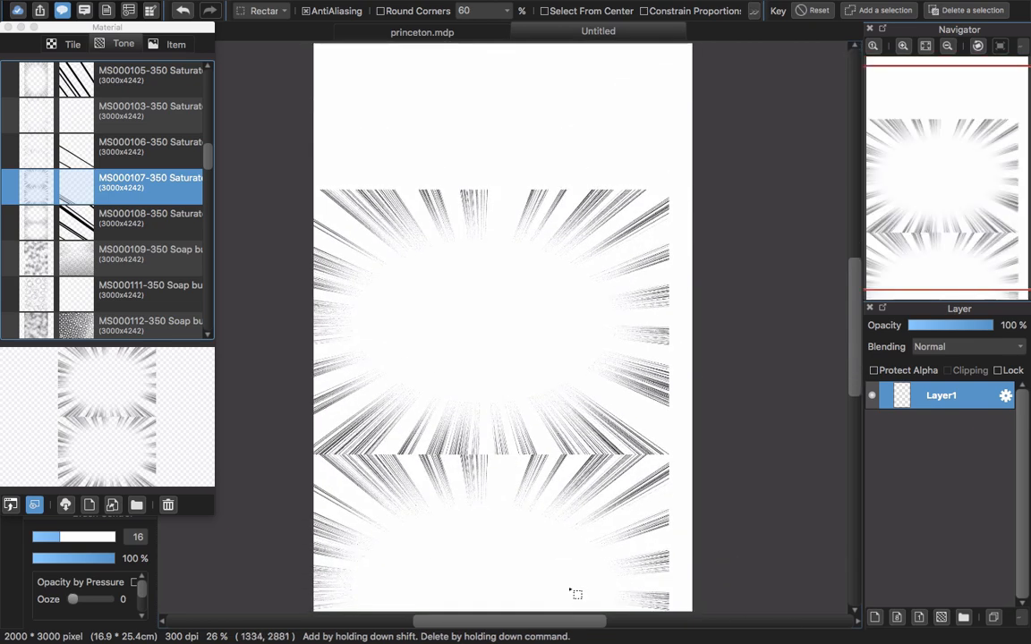
pyautogui.click(8, 27)
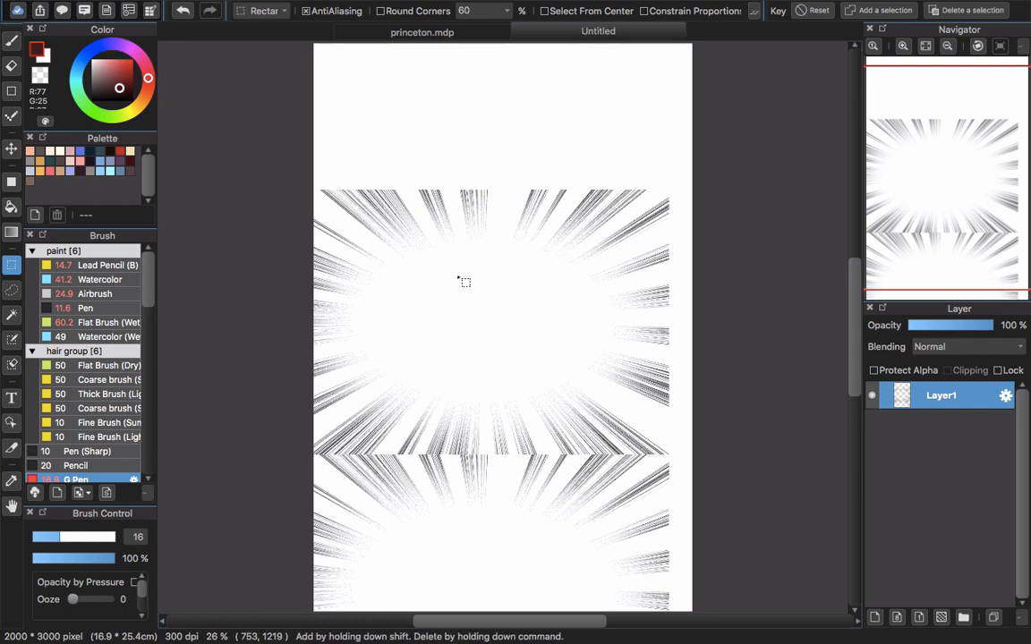
# - Clear the whole canvas to remove the applied tone
pyautogui.press('super+a')
pyautogui.press('Delete')
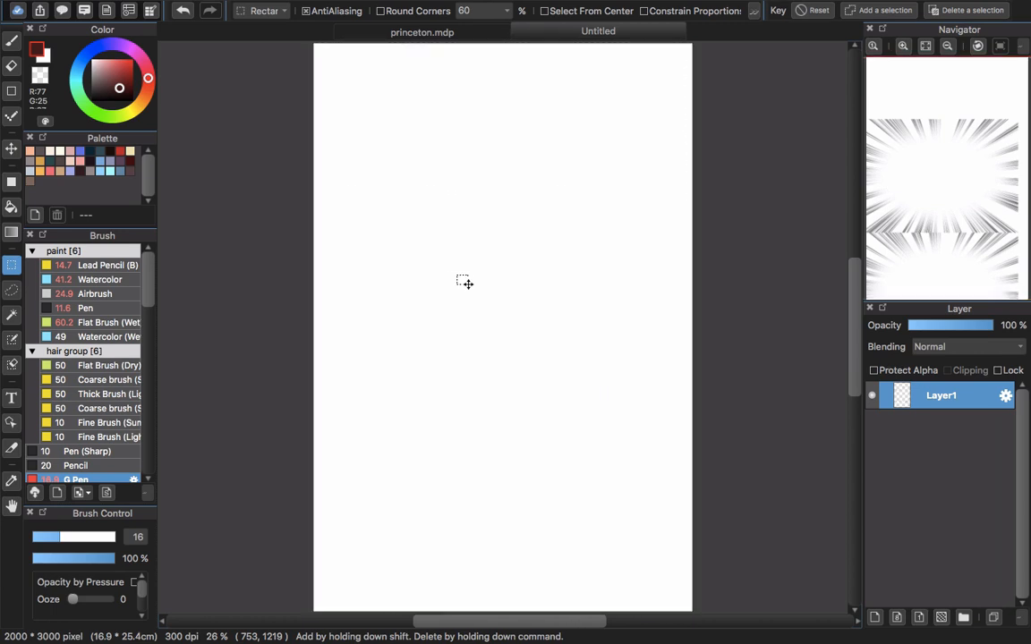
# - Search the cloud brush materials for "speed"
pyautogui.moveTo(152, 296); pyautogui.dragTo(156, 366)
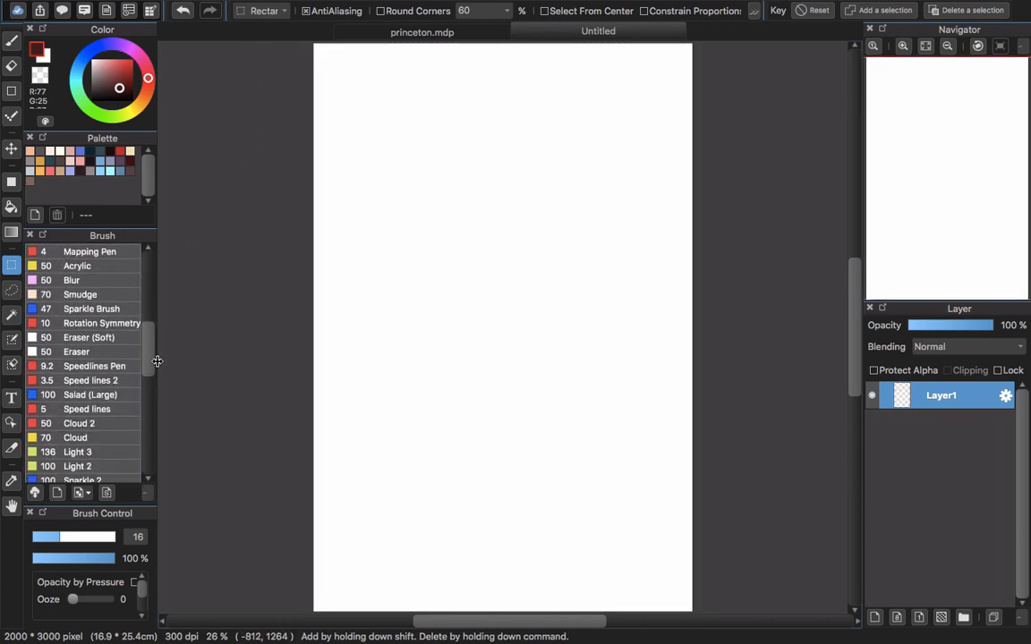
pyautogui.click(35, 495)
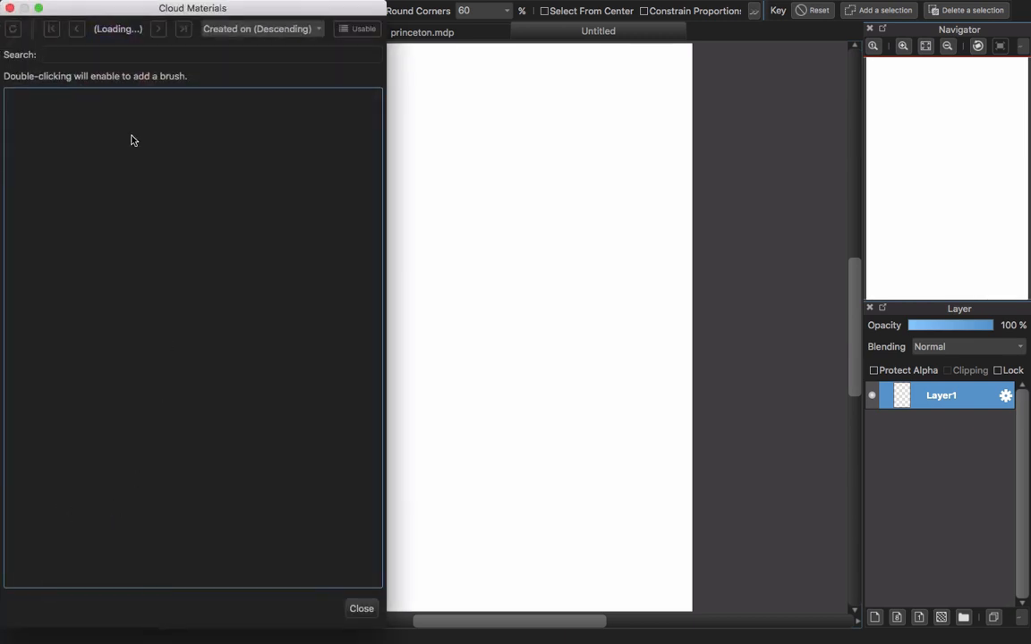
pyautogui.click(217, 52)
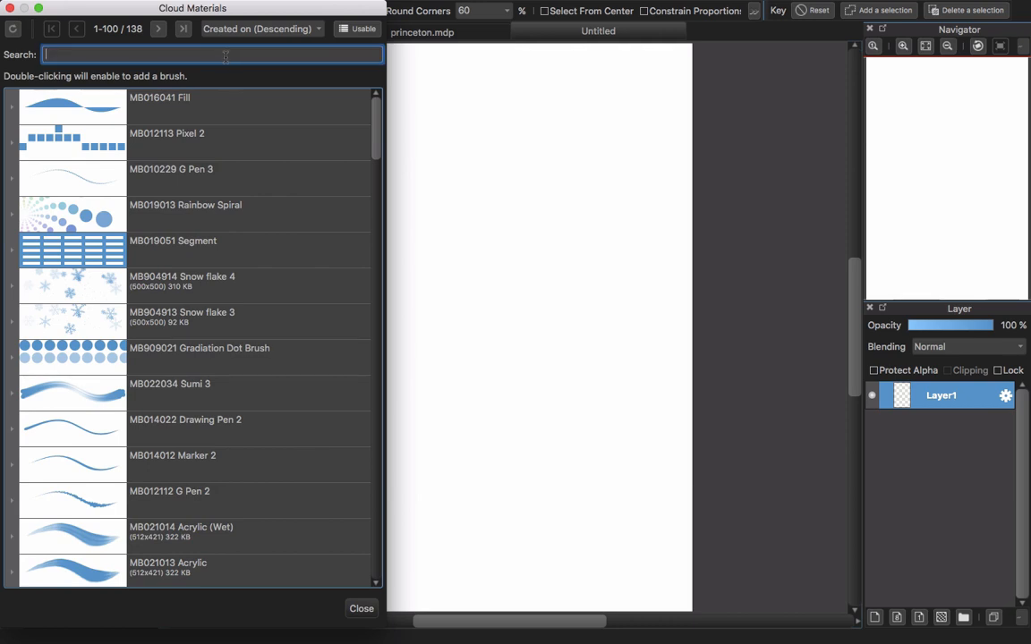
pyautogui.write('speed')
pyautogui.press('Return')
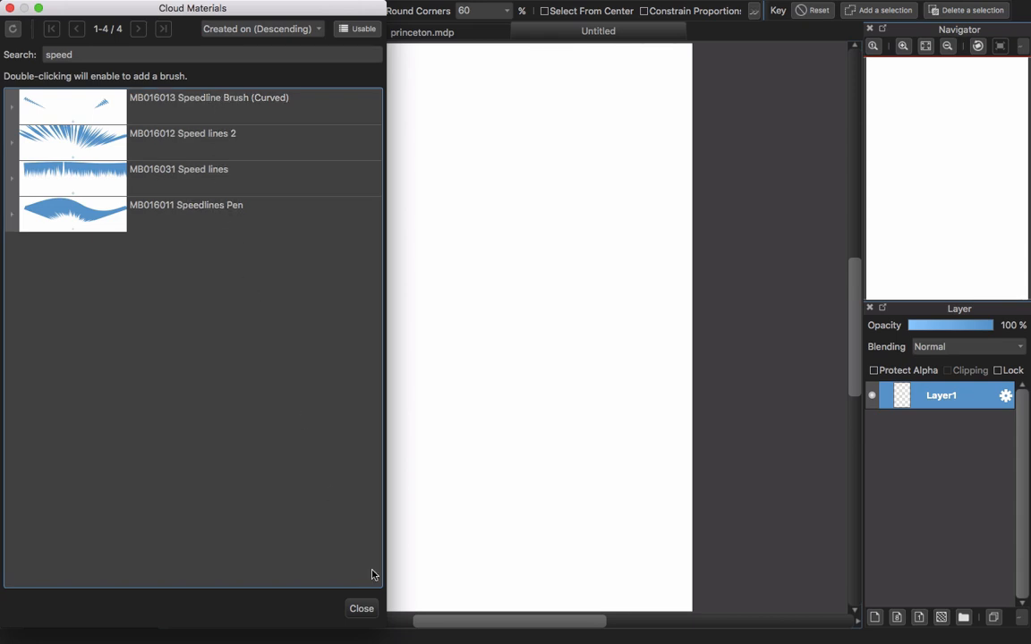
pyautogui.click(361, 608)
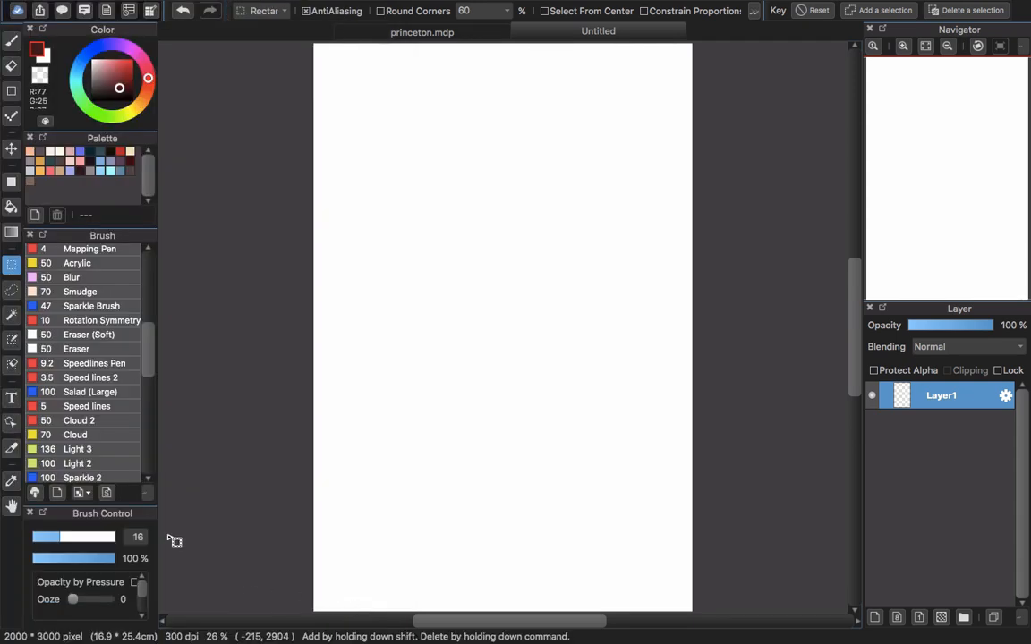
# - With the Speedlines Pen, set a base point near the canvas centre and draw a ring of radial lines around it
pyautogui.click(133, 364)
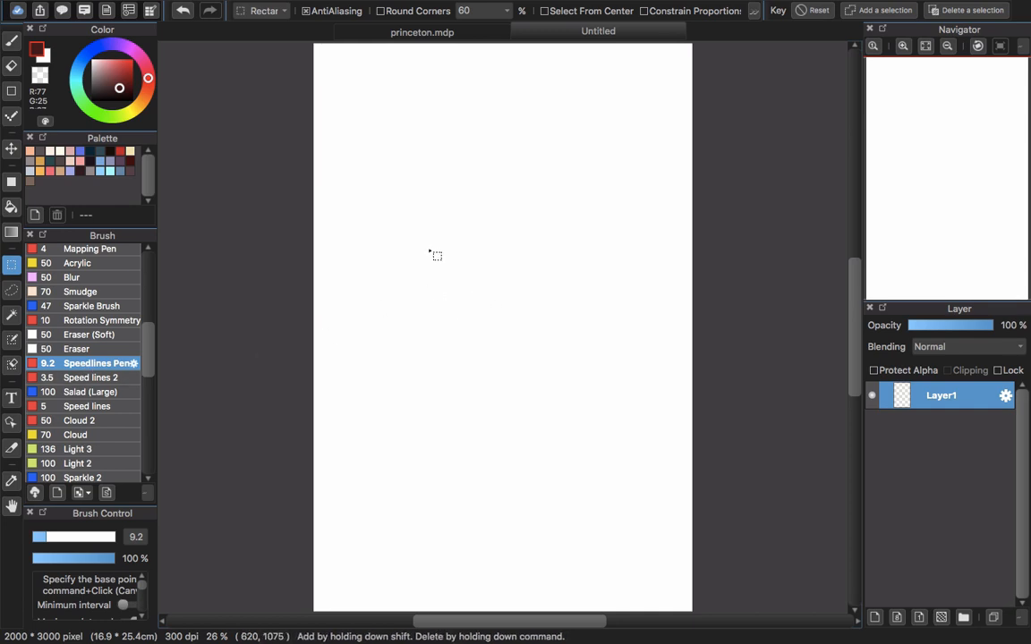
pyautogui.press('b')
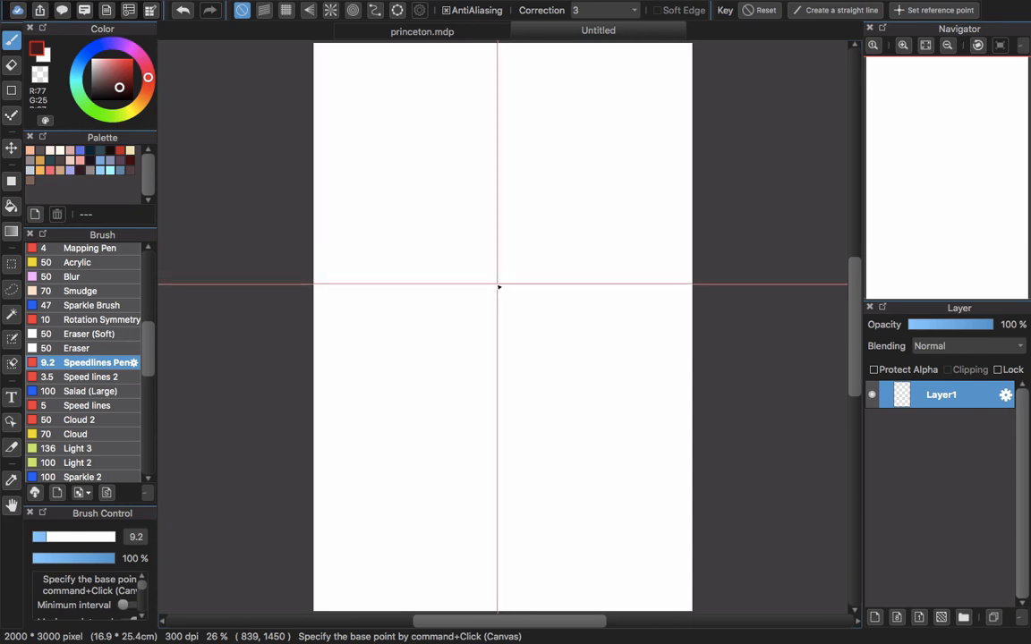
pyautogui.keyDown('super'); pyautogui.click(496, 295); pyautogui.keyUp('super')
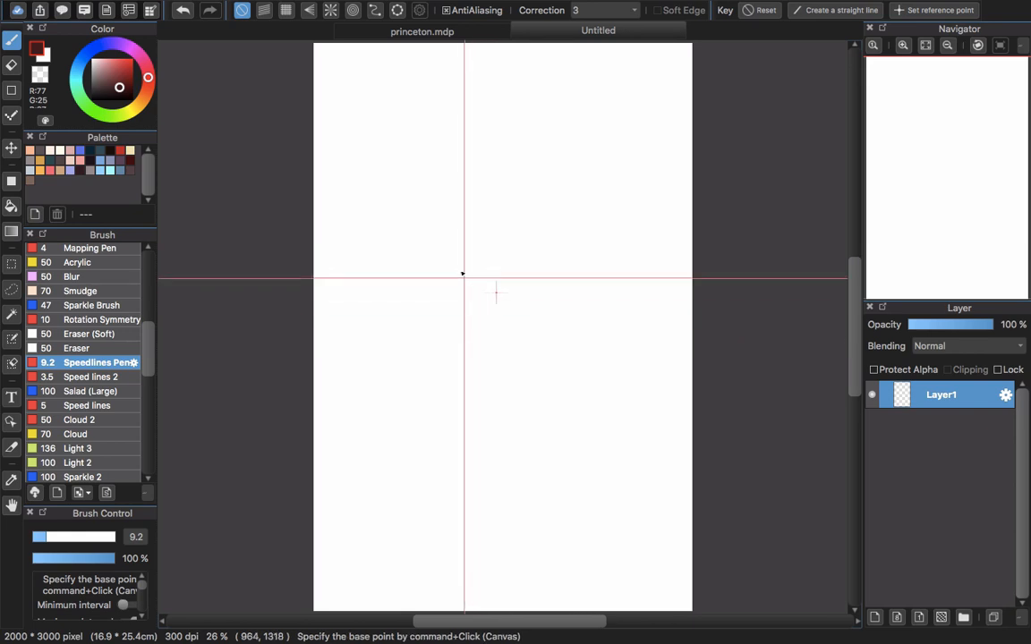
pyautogui.moveTo(424, 241)
pyautogui.mouseDown()
pyautogui.moveTo(428, 213)
pyautogui.moveTo(389, 309)
pyautogui.moveTo(396, 388)
pyautogui.moveTo(526, 461)
pyautogui.moveTo(631, 337)
pyautogui.moveTo(537, 198)
pyautogui.moveTo(421, 220)
pyautogui.mouseUp()
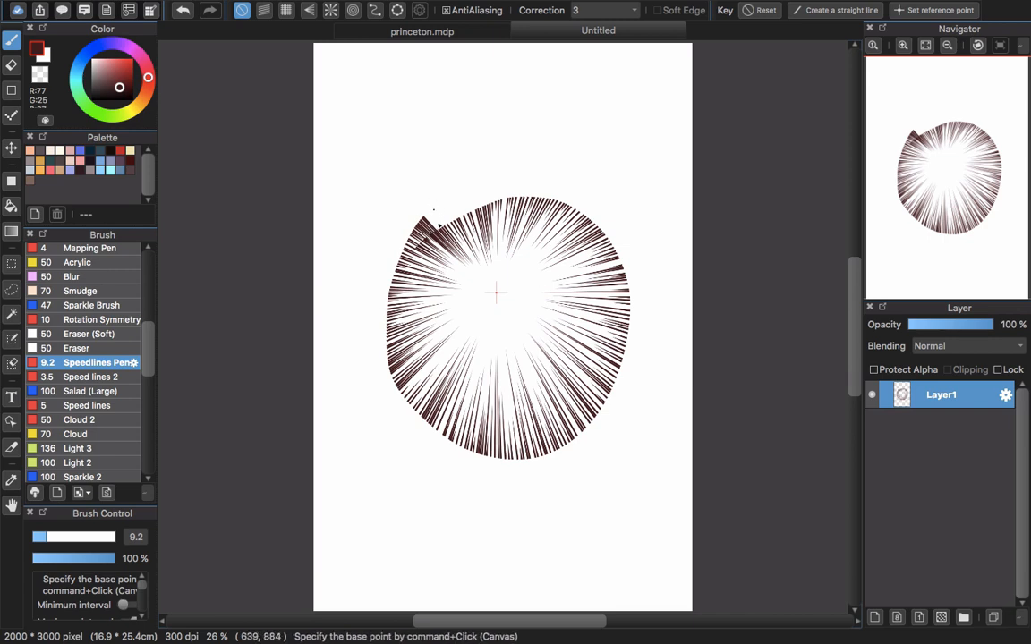
pyautogui.moveTo(421, 220)
pyautogui.mouseDown()
pyautogui.moveTo(475, 207)
pyautogui.moveTo(534, 215)
pyautogui.mouseUp()
# - Undo the strokes drawn with the Speedlines Pen
pyautogui.press('super+z')
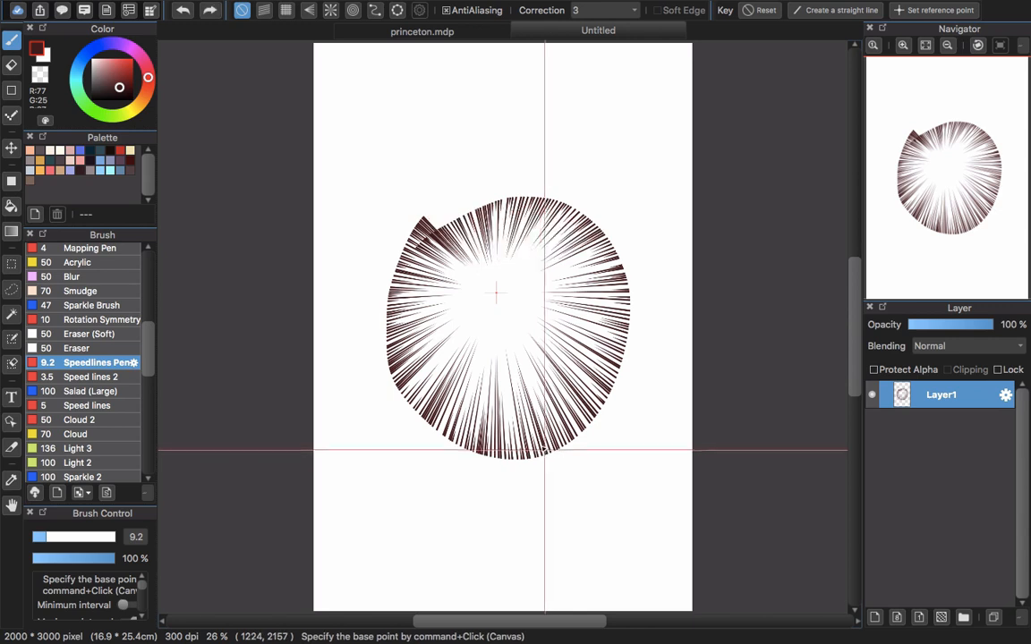
pyautogui.press('super+z')
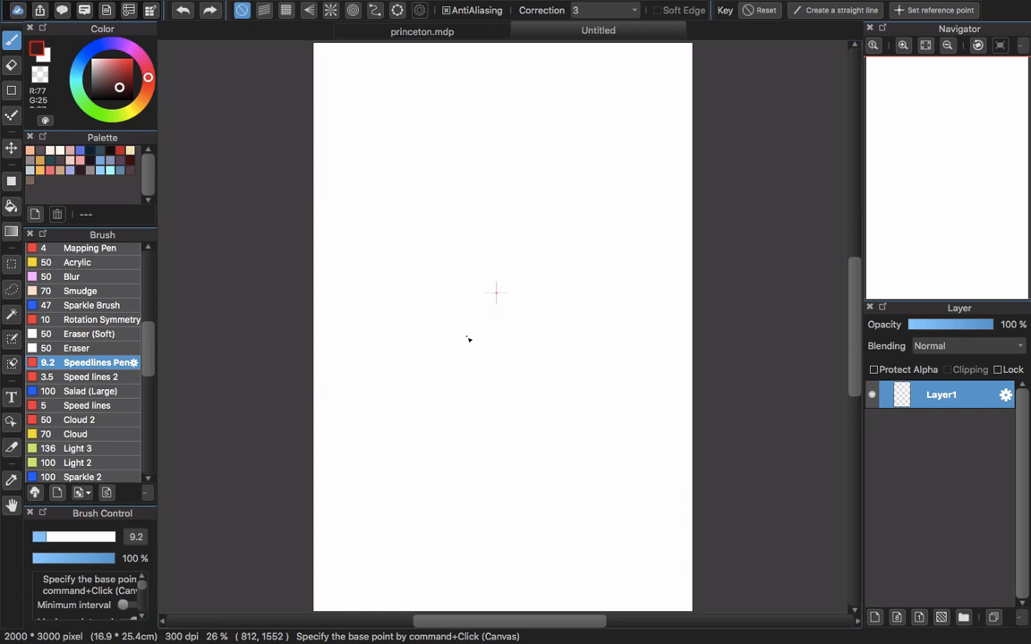
pyautogui.click(256, 8)
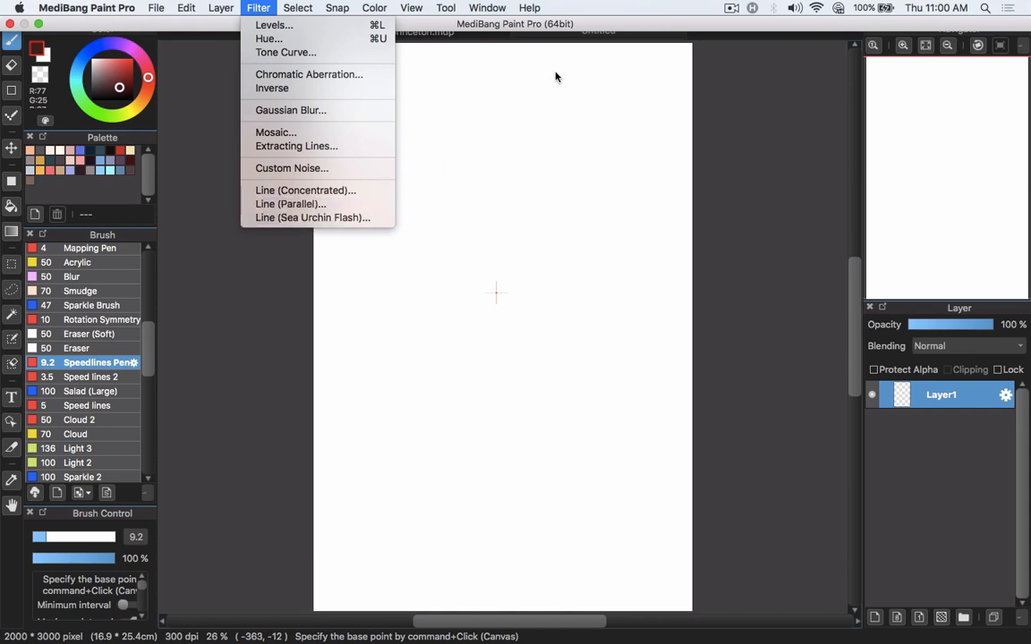
pyautogui.click(597, 11)
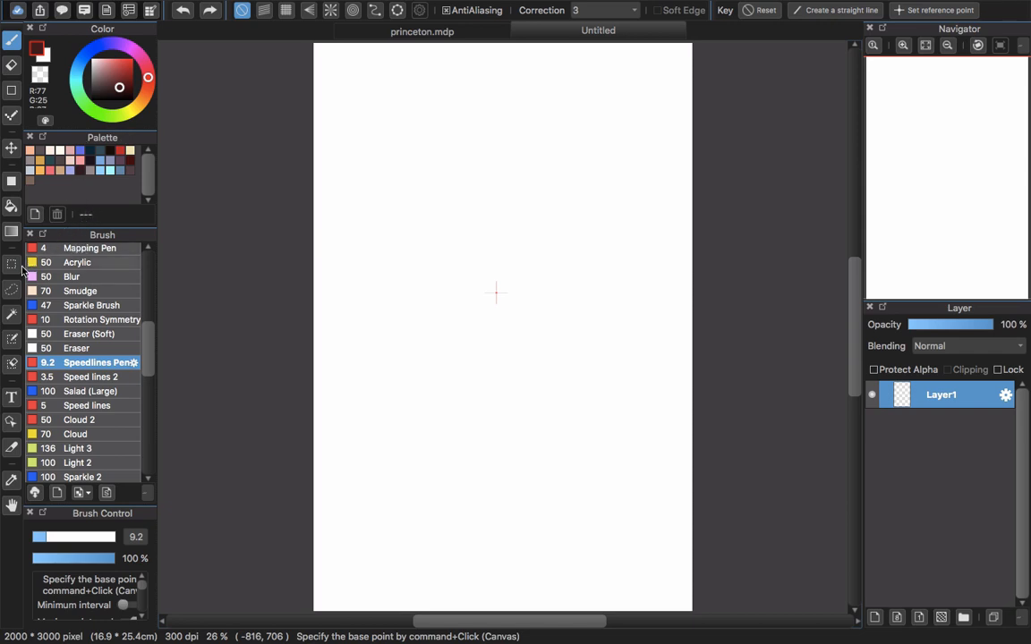
# - Lasso a roundish area in the page's upper half and start the Concentrated Line filter, centred on that area
pyautogui.click(11, 289)
pyautogui.moveTo(487, 106)
pyautogui.mouseDown()
pyautogui.moveTo(373, 215)
pyautogui.moveTo(486, 344)
pyautogui.moveTo(586, 194)
pyautogui.moveTo(489, 106)
pyautogui.mouseUp()
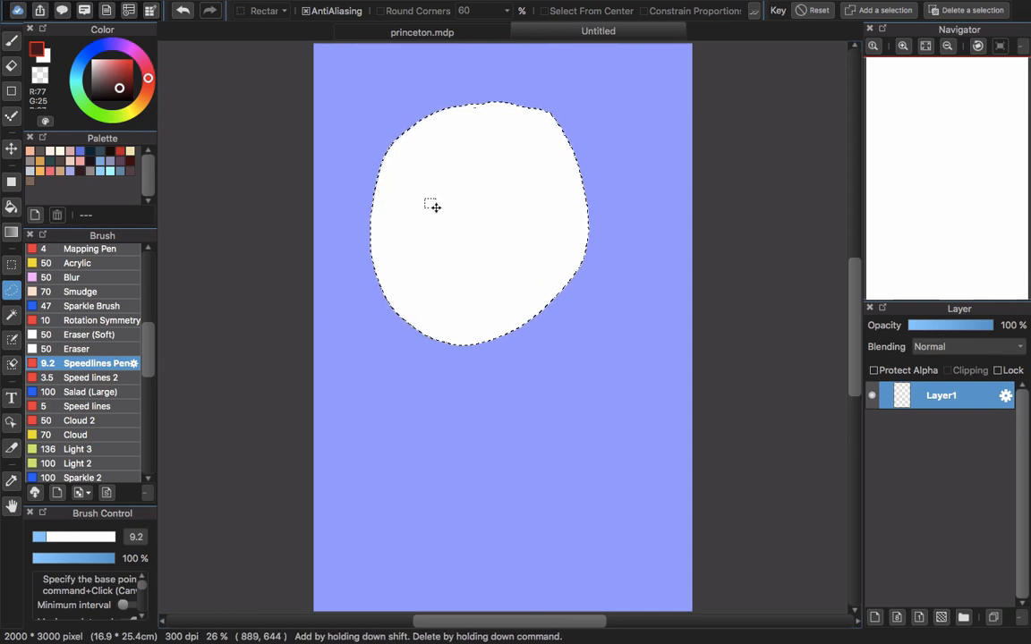
pyautogui.click(258, 7)
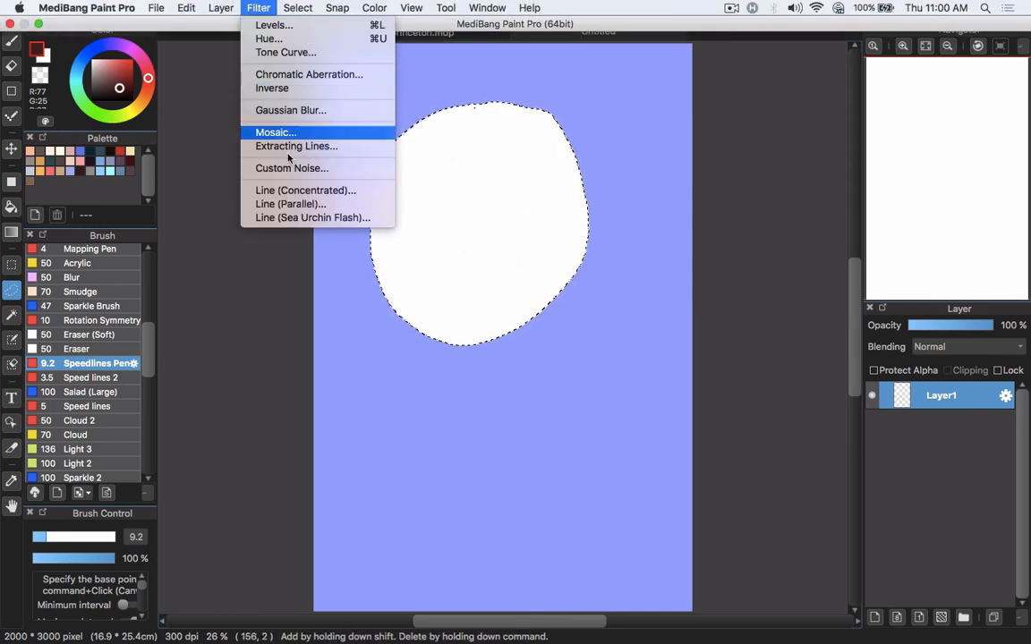
pyautogui.click(323, 193)
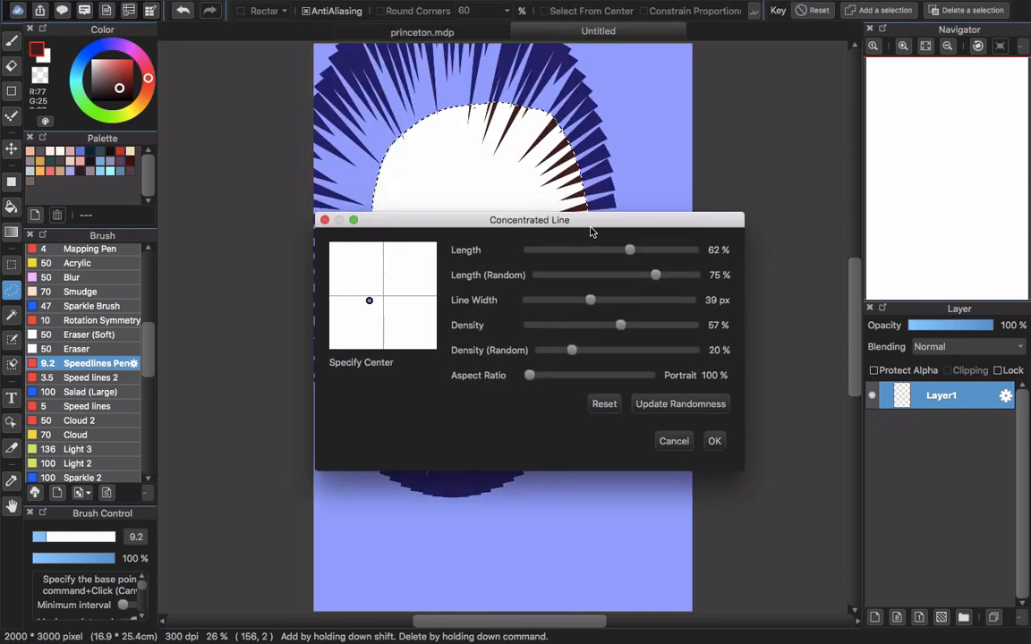
pyautogui.moveTo(562, 209); pyautogui.dragTo(952, 198)
pyautogui.moveTo(744, 280); pyautogui.dragTo(757, 276)
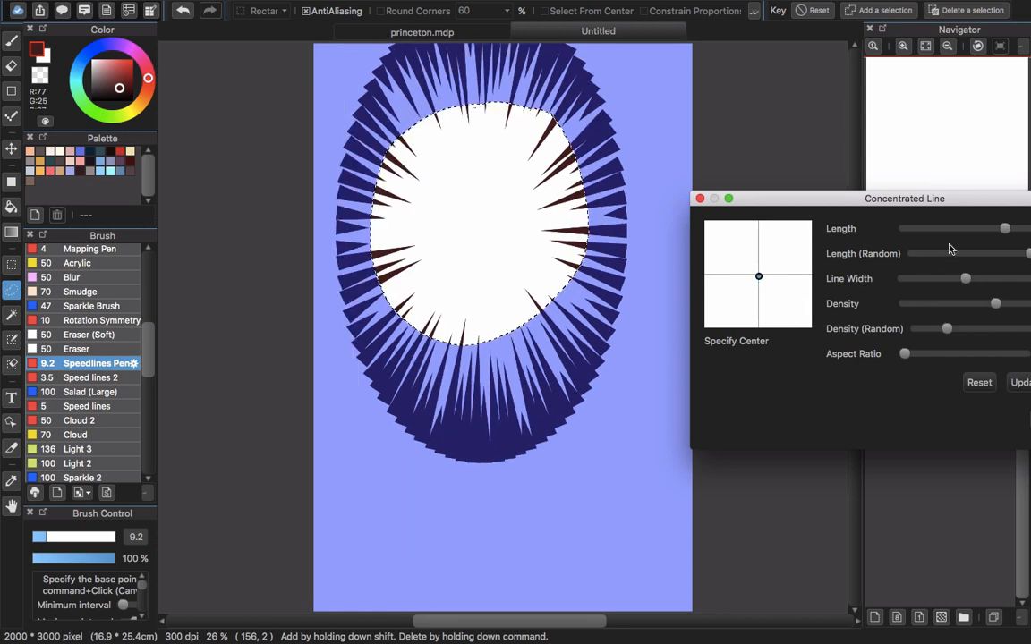
pyautogui.moveTo(895, 198); pyautogui.dragTo(770, 327)
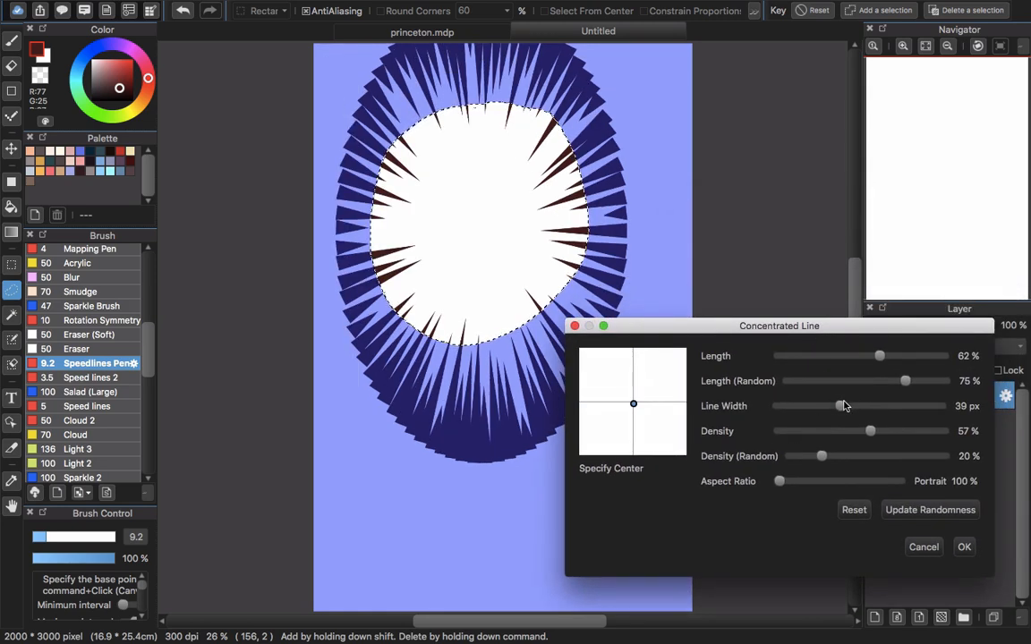
# - Set Length 79%, Length (Random) 15%, Line Width 22 px, Density 19%, Density (Random) 45% and Portrait aspect ratio 99% for the concentrated lines
pyautogui.click(811, 361)
pyautogui.moveTo(818, 362); pyautogui.dragTo(908, 357)
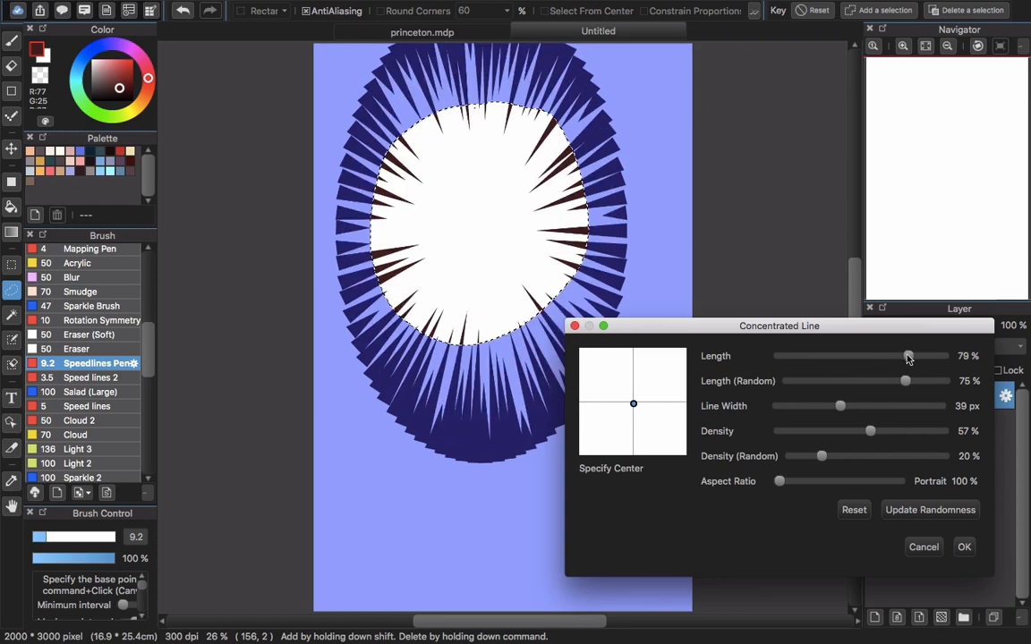
pyautogui.moveTo(830, 385); pyautogui.dragTo(847, 464)
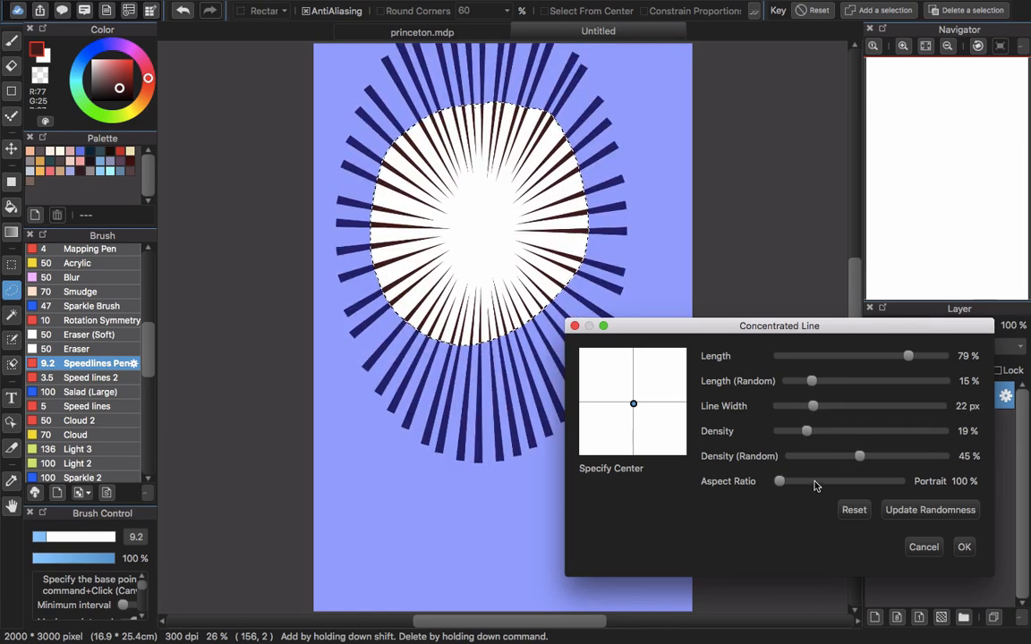
pyautogui.moveTo(779, 482); pyautogui.dragTo(781, 482)
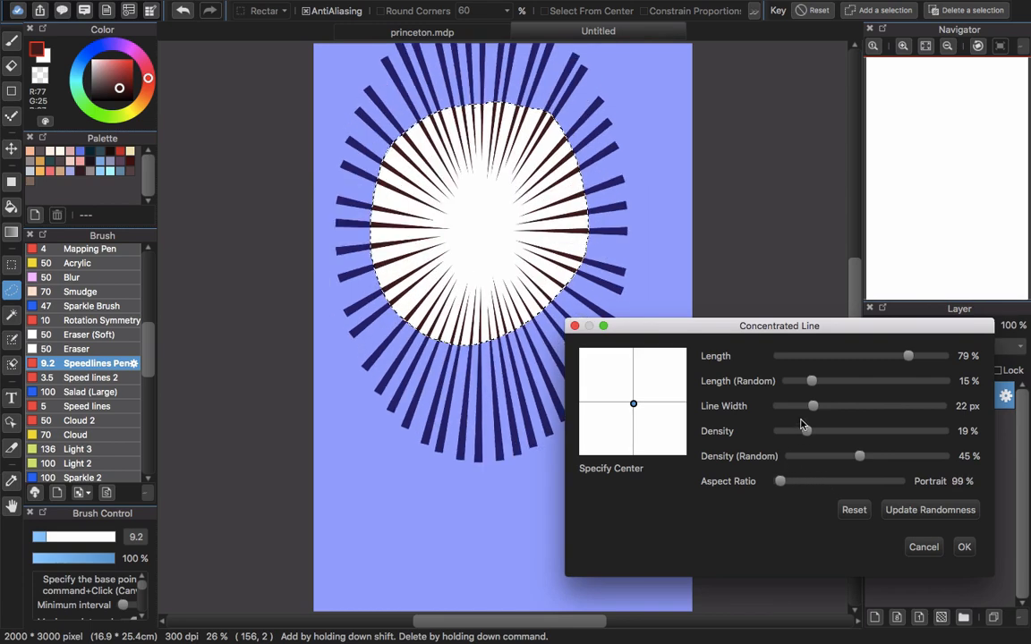
# - Set the concentrated lines to Length 65%, Length (Random) 51%, Line Width 5 px, Density 10% and Portrait aspect ratio 16%, centred in the selection
pyautogui.moveTo(802, 427); pyautogui.dragTo(784, 413)
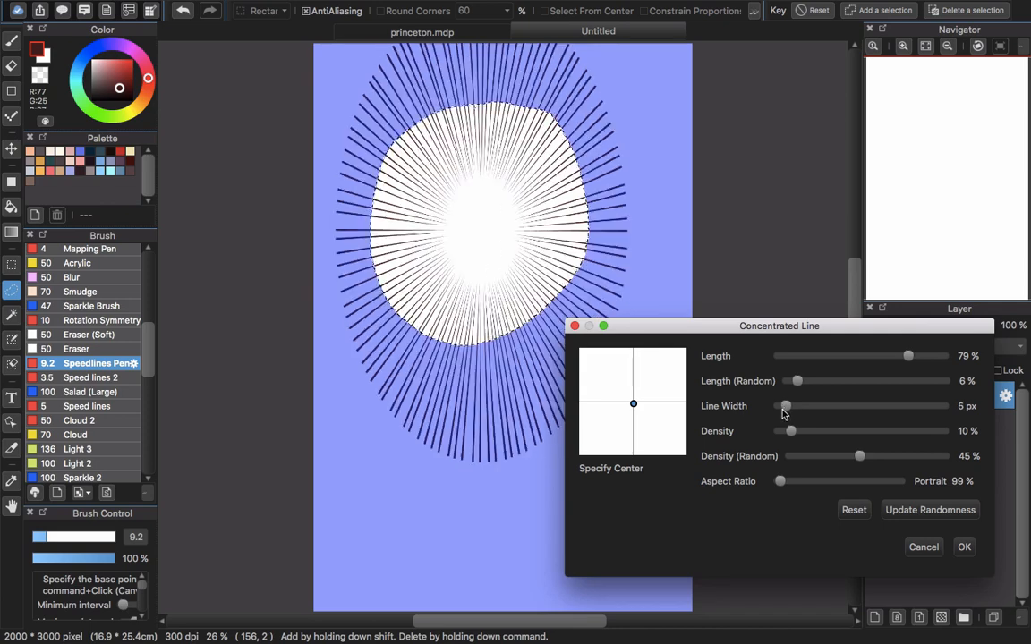
pyautogui.moveTo(848, 356); pyautogui.dragTo(885, 356)
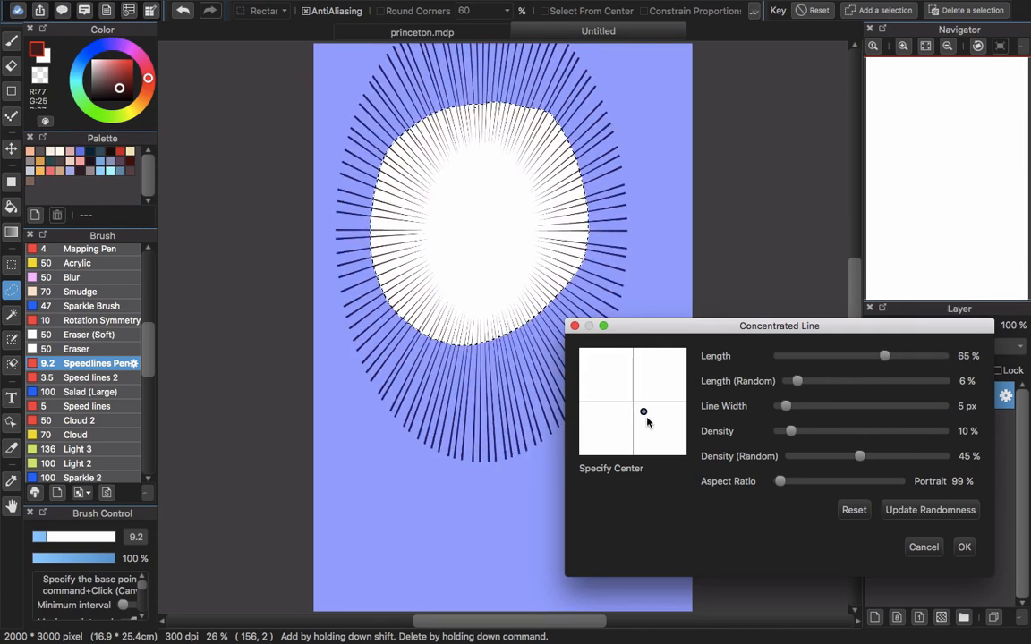
pyautogui.moveTo(647, 418)
pyautogui.mouseDown()
pyautogui.moveTo(663, 442)
pyautogui.moveTo(622, 357)
pyautogui.moveTo(635, 394)
pyautogui.moveTo(630, 427)
pyautogui.moveTo(649, 391)
pyautogui.moveTo(596, 385)
pyautogui.moveTo(606, 428)
pyautogui.moveTo(627, 432)
pyautogui.moveTo(631, 403)
pyautogui.mouseUp()
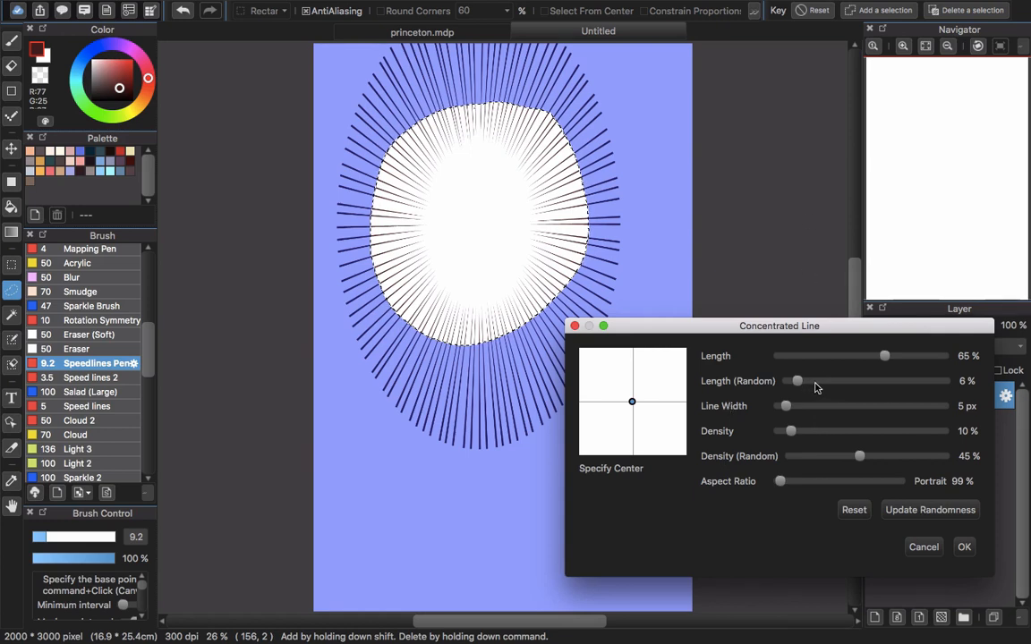
pyautogui.click(865, 383)
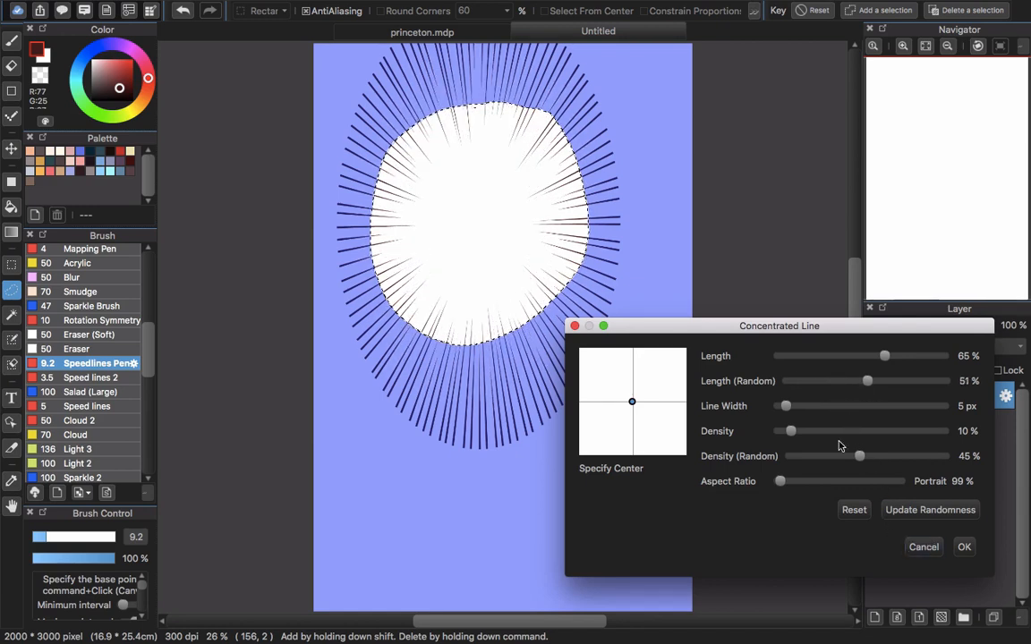
pyautogui.moveTo(781, 481); pyautogui.dragTo(850, 491)
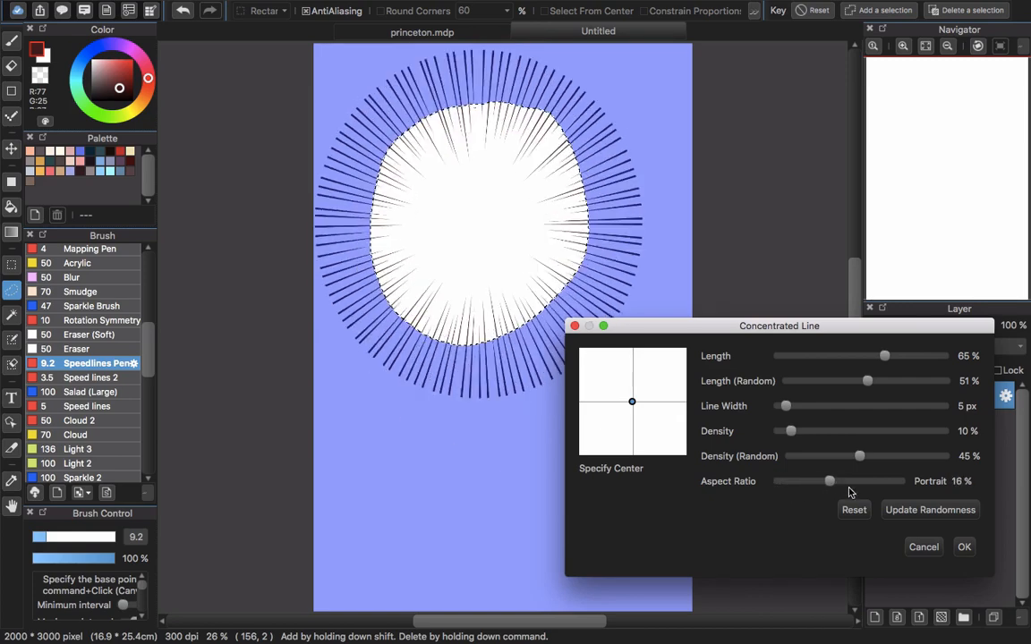
# - Cancel the filter, clear the selection, and apply the Concentrated Line filter to the whole page with the same settings
pyautogui.click(917, 546)
pyautogui.press('super+d')
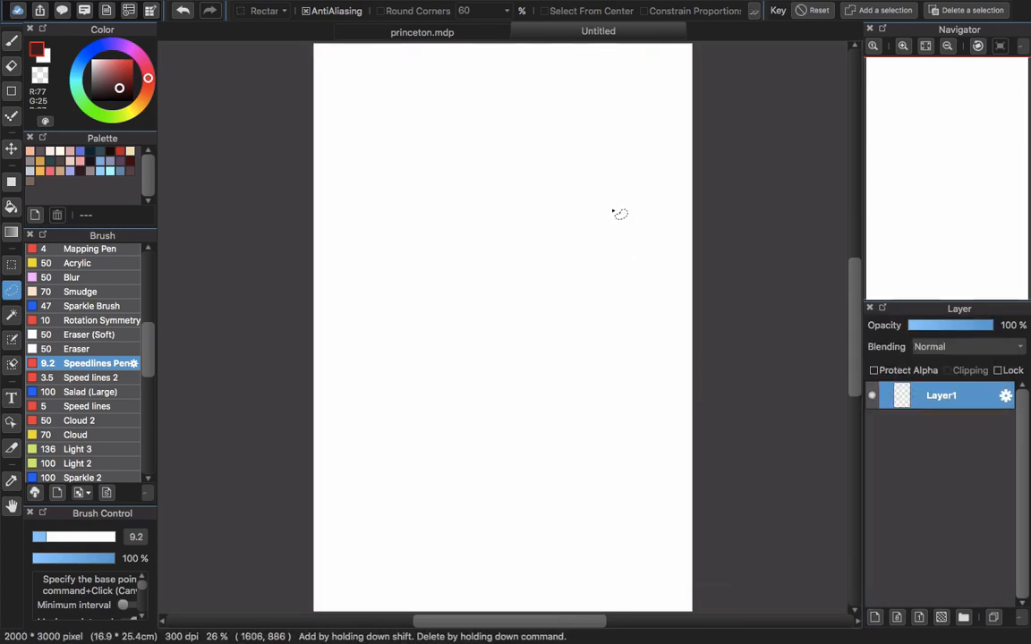
pyautogui.click(259, 8)
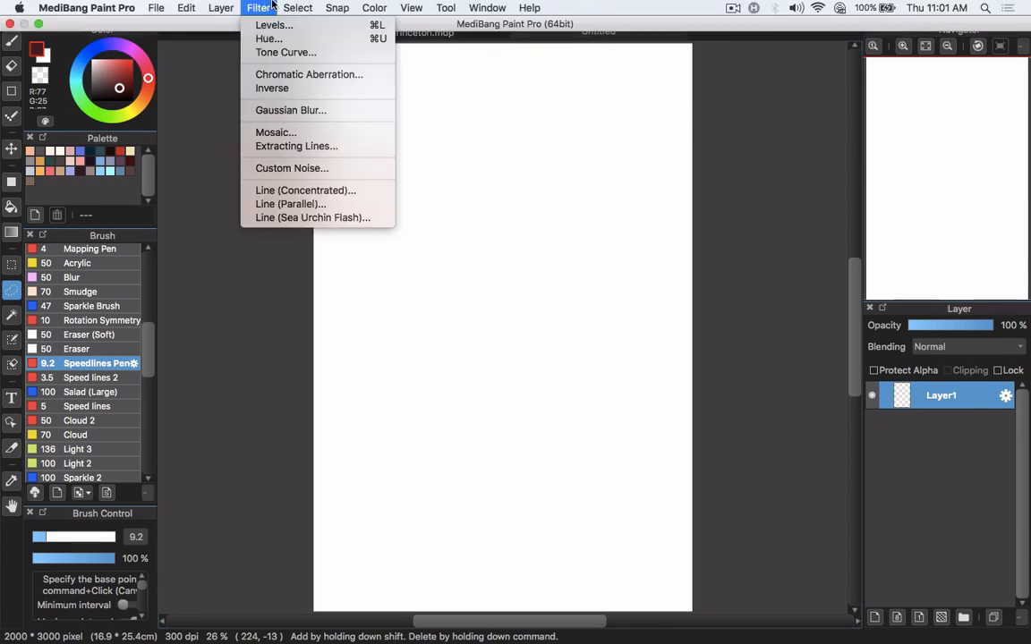
pyautogui.click(344, 195)
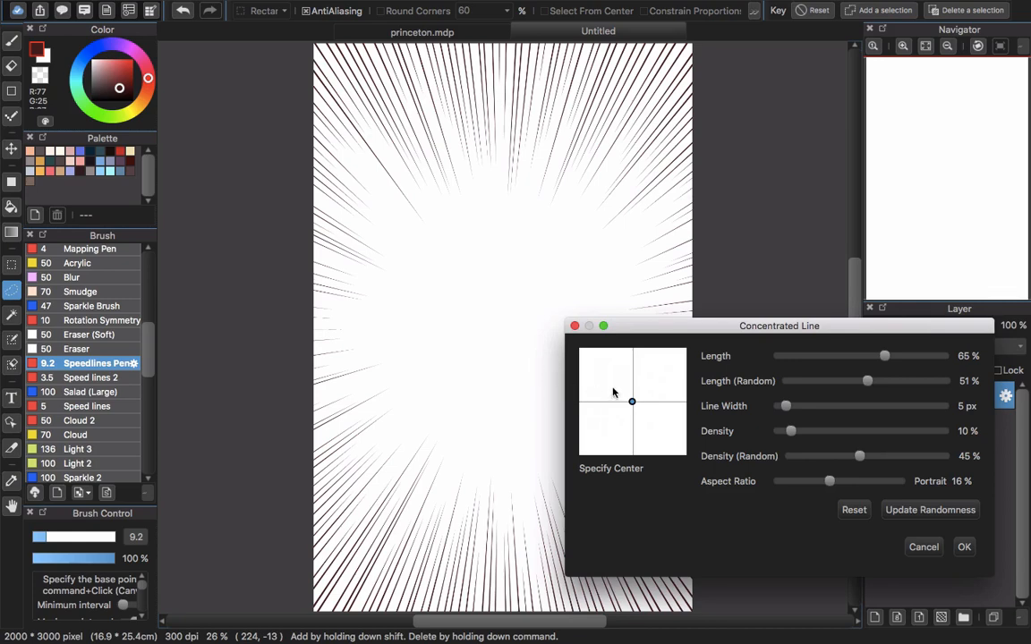
pyautogui.click(963, 547)
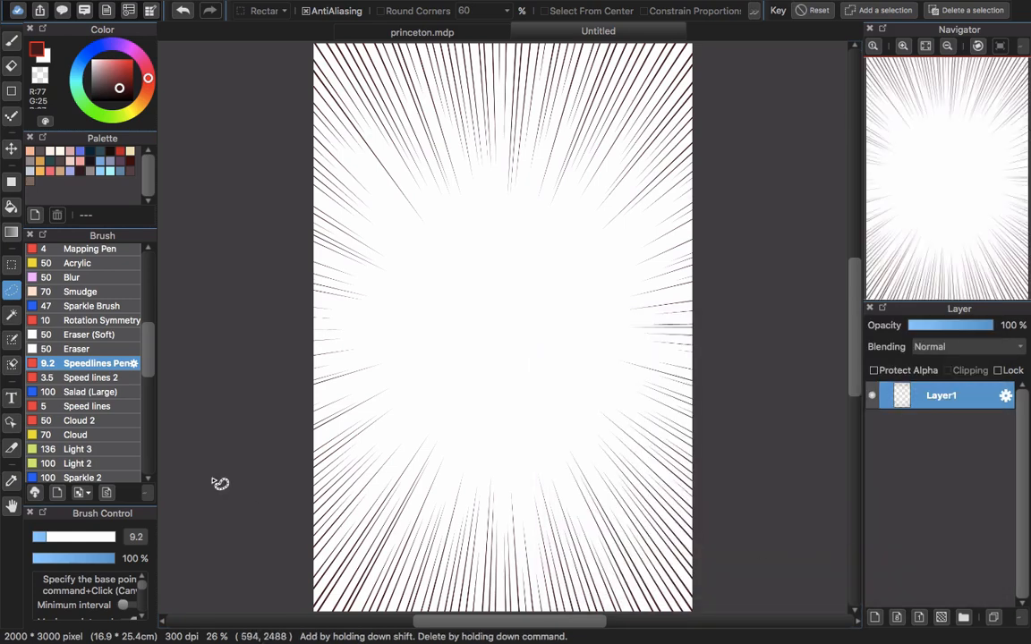
# - Undo the concentrated lines and start the Parallel Lines filter on the whole page, moving its dialog clear of the preview
pyautogui.click(81, 492)
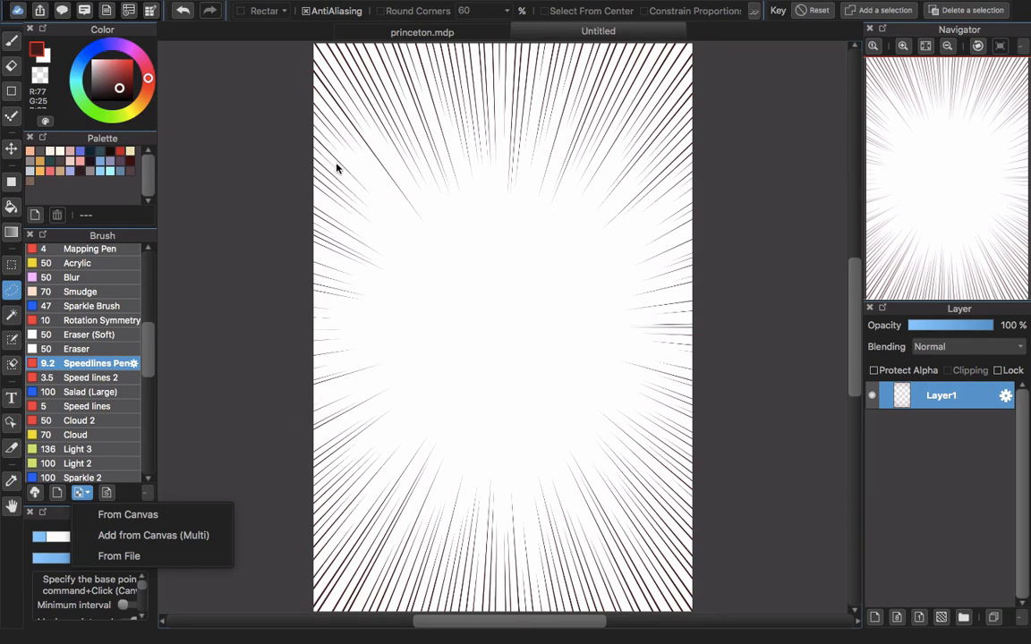
pyautogui.press('super+z')
pyautogui.click(258, 7)
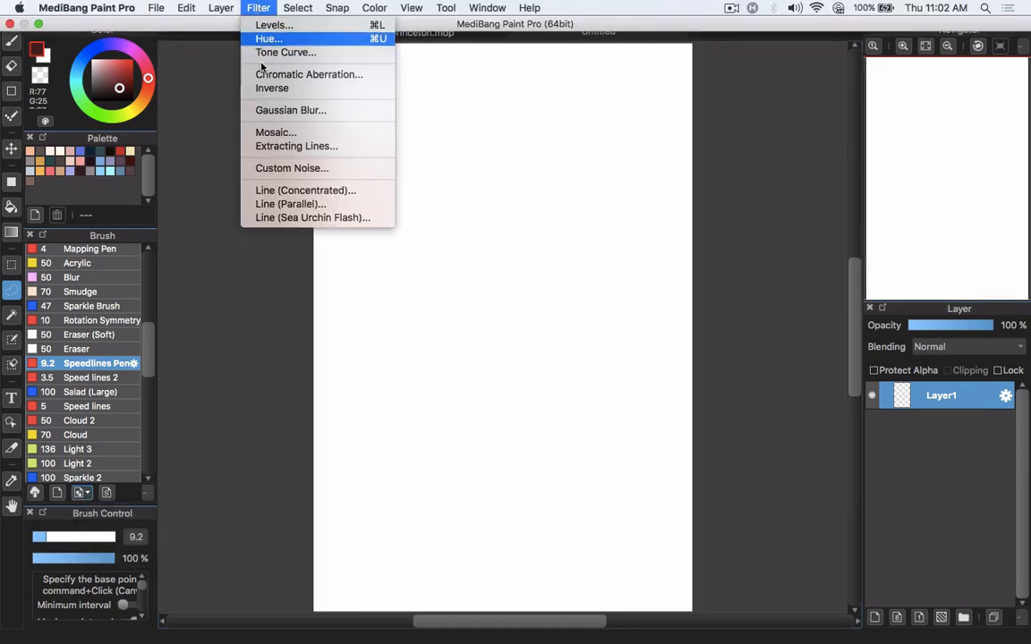
pyautogui.click(310, 206)
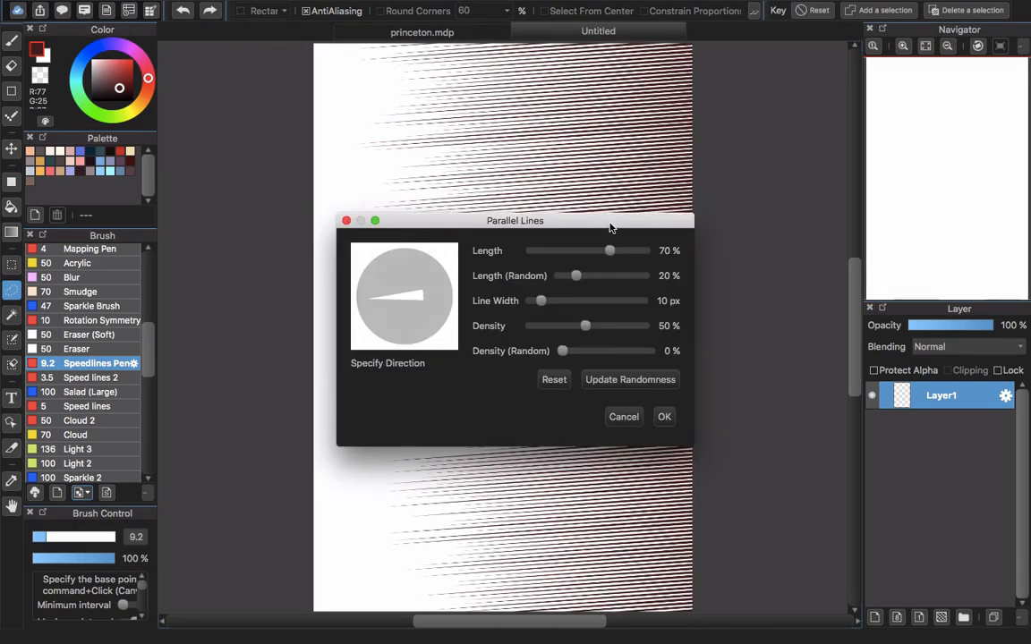
pyautogui.moveTo(610, 226); pyautogui.dragTo(984, 162)
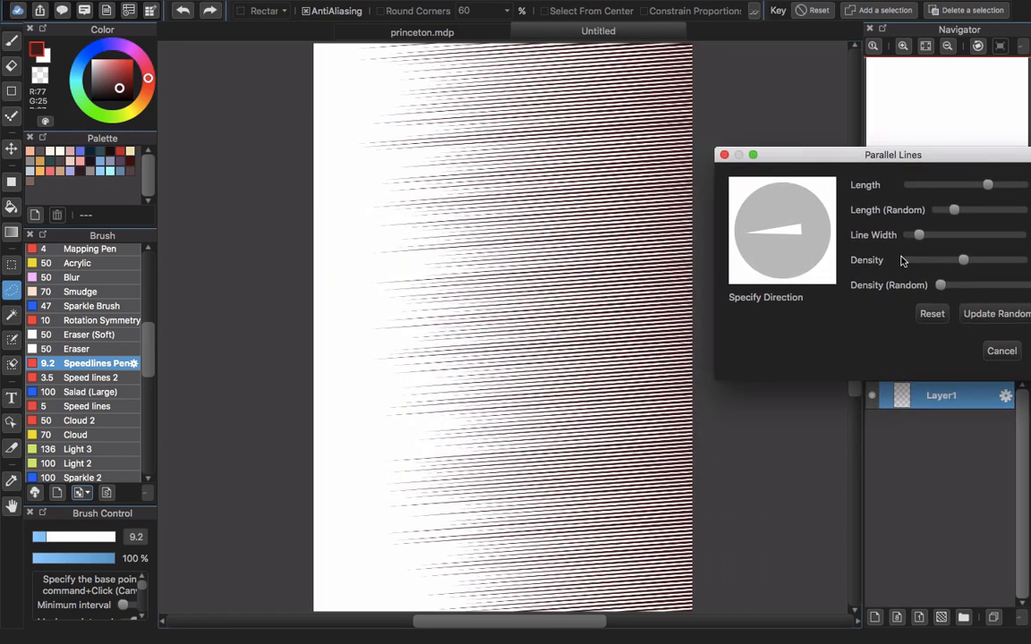
pyautogui.moveTo(865, 161); pyautogui.dragTo(760, 140)
pyautogui.moveTo(883, 160); pyautogui.dragTo(739, 153)
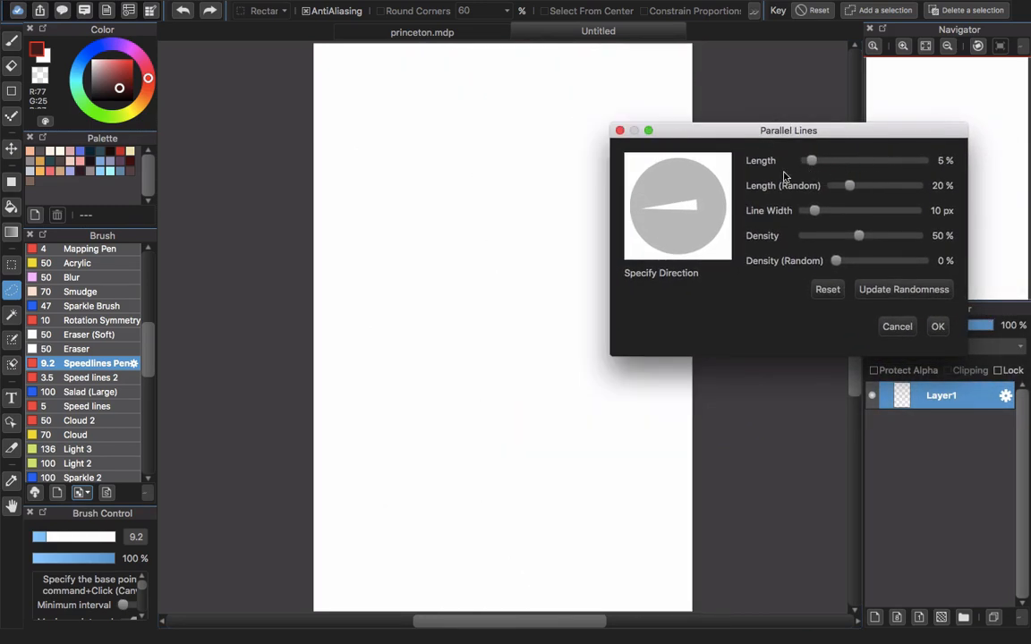
# - Aim the parallel lines steeply down and to the left, with Length 35% and Length (Random) 86%
pyautogui.moveTo(810, 160); pyautogui.dragTo(858, 161)
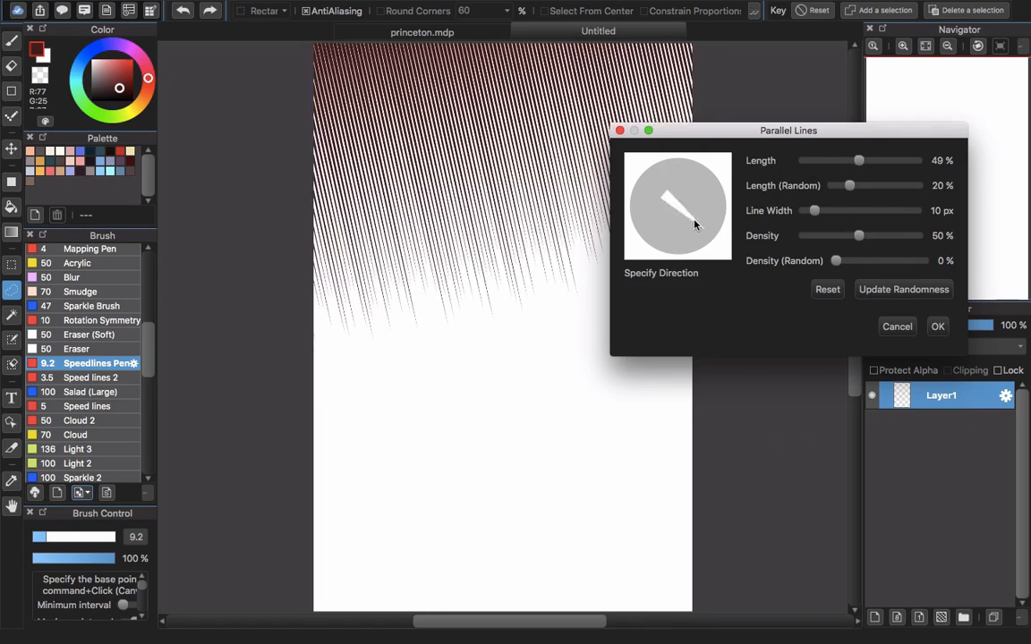
pyautogui.moveTo(694, 223); pyautogui.dragTo(673, 184)
pyautogui.moveTo(656, 226)
pyautogui.mouseDown()
pyautogui.moveTo(689, 235)
pyautogui.moveTo(702, 215)
pyautogui.moveTo(664, 243)
pyautogui.mouseUp()
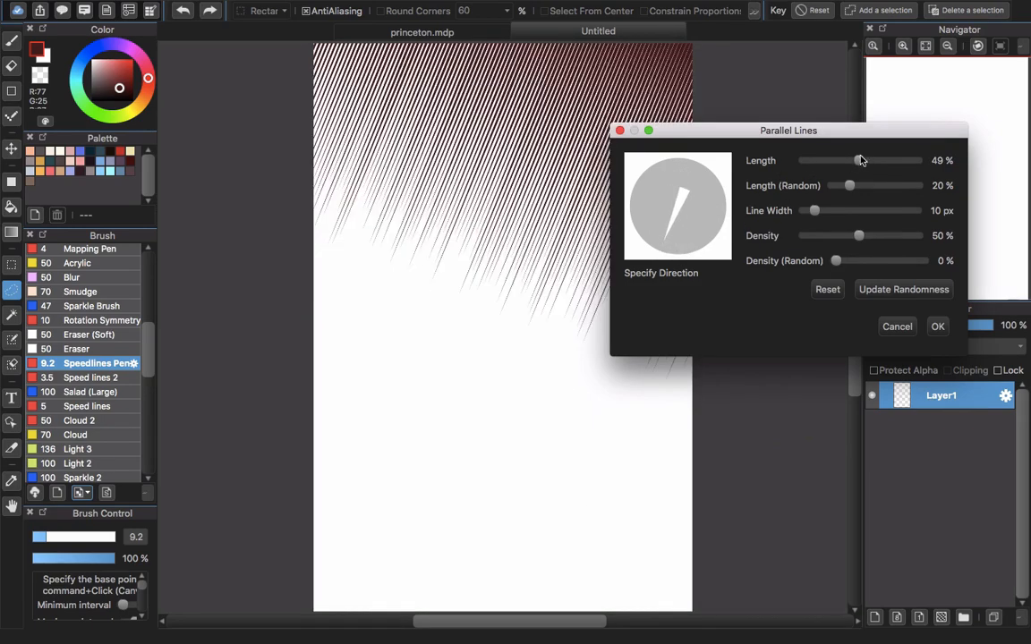
pyautogui.moveTo(842, 161); pyautogui.dragTo(906, 187)
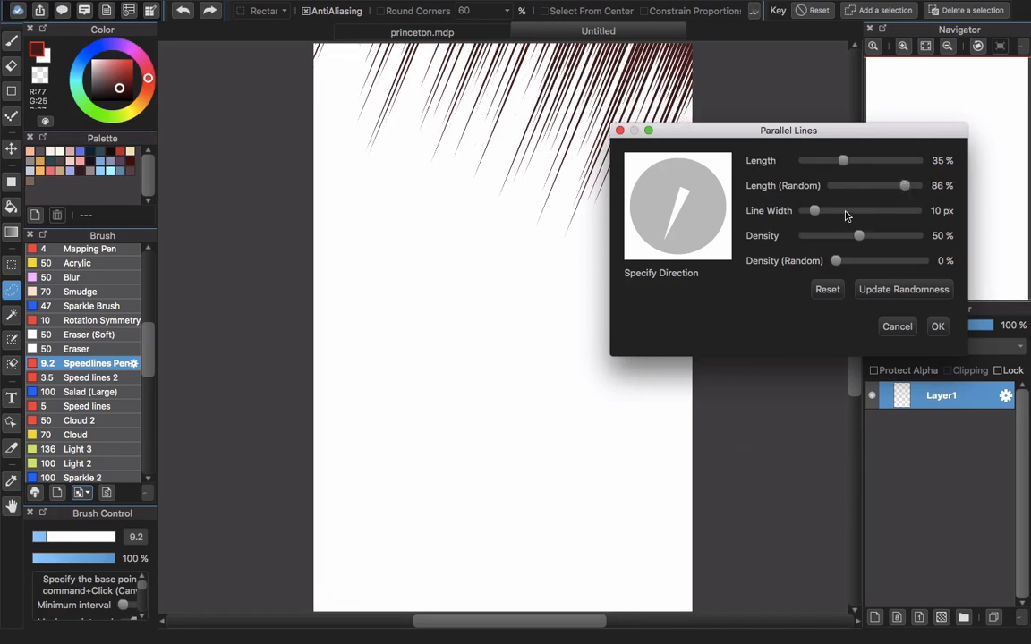
# - Set Line Width 27 px, Density 49% and Density (Random) 22%, regenerate the randomness, and cancel the Parallel Lines filter
pyautogui.moveTo(846, 215)
pyautogui.mouseDown()
pyautogui.moveTo(867, 222)
pyautogui.moveTo(832, 211)
pyautogui.mouseUp()
pyautogui.click(815, 237)
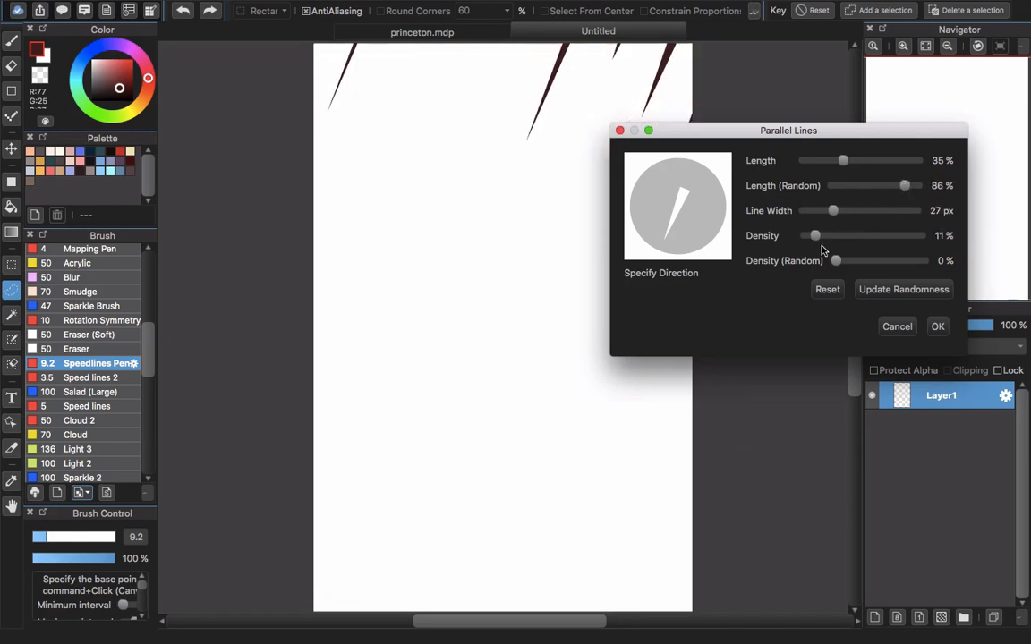
pyautogui.moveTo(821, 250); pyautogui.dragTo(852, 268)
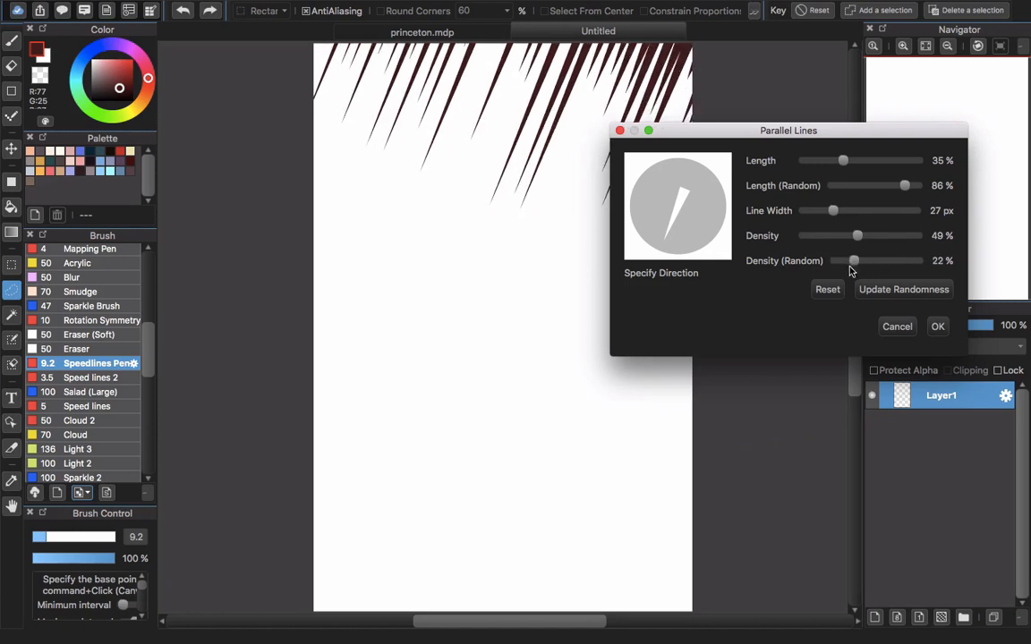
pyautogui.click(896, 294)
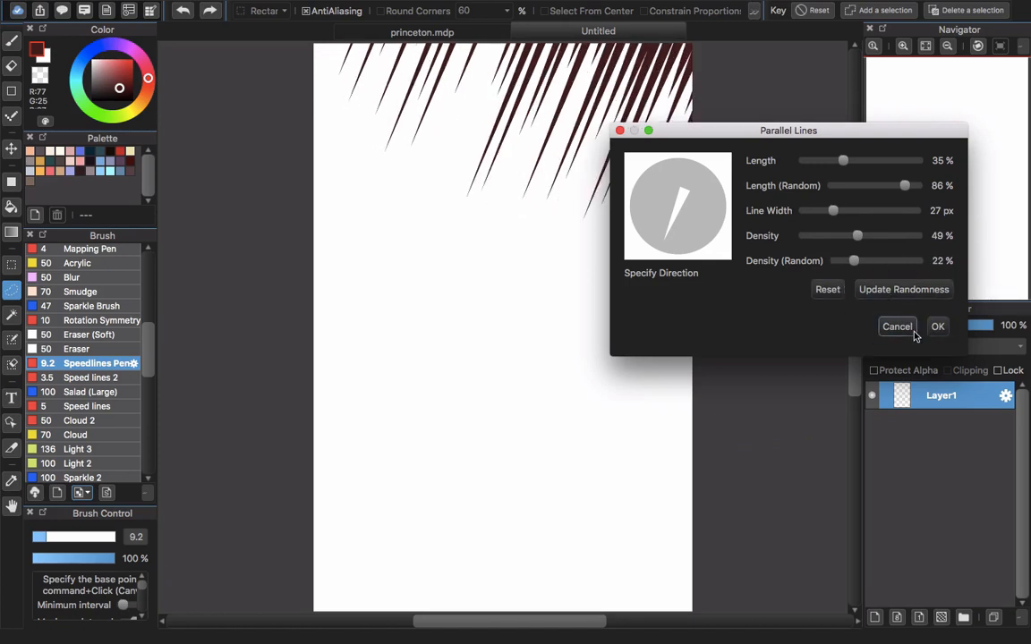
pyautogui.click(897, 328)
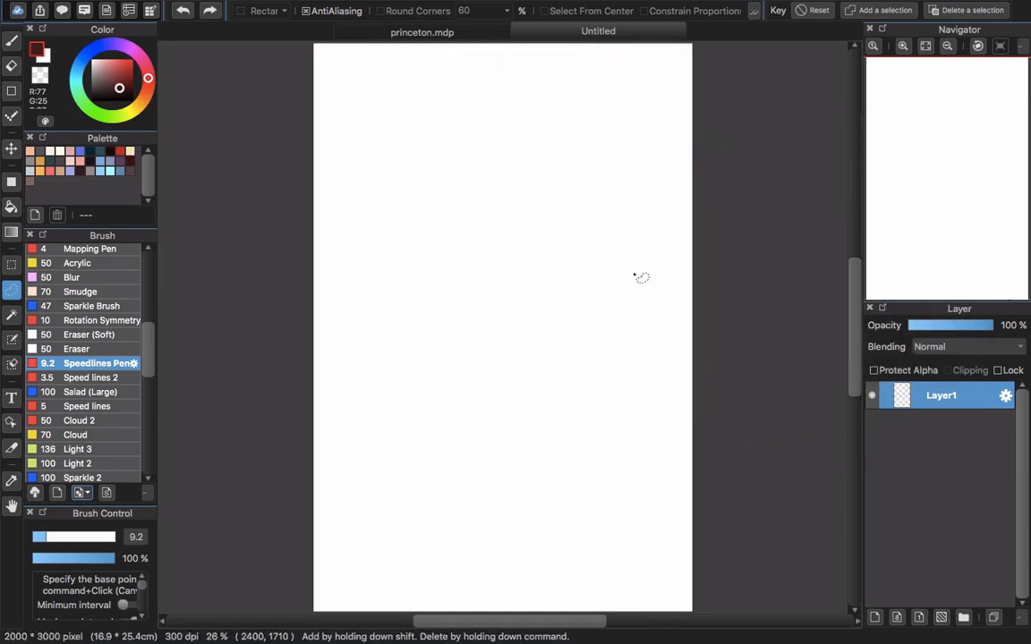
# - Lasso a tall curved area in the page's upper half and start the Parallel Lines filter with a nearly horizontal, left-pointing direction
pyautogui.moveTo(464, 132)
pyautogui.mouseDown()
pyautogui.moveTo(453, 182)
pyautogui.moveTo(481, 353)
pyautogui.moveTo(542, 341)
pyautogui.moveTo(557, 235)
pyautogui.moveTo(528, 176)
pyautogui.moveTo(465, 133)
pyautogui.mouseUp()
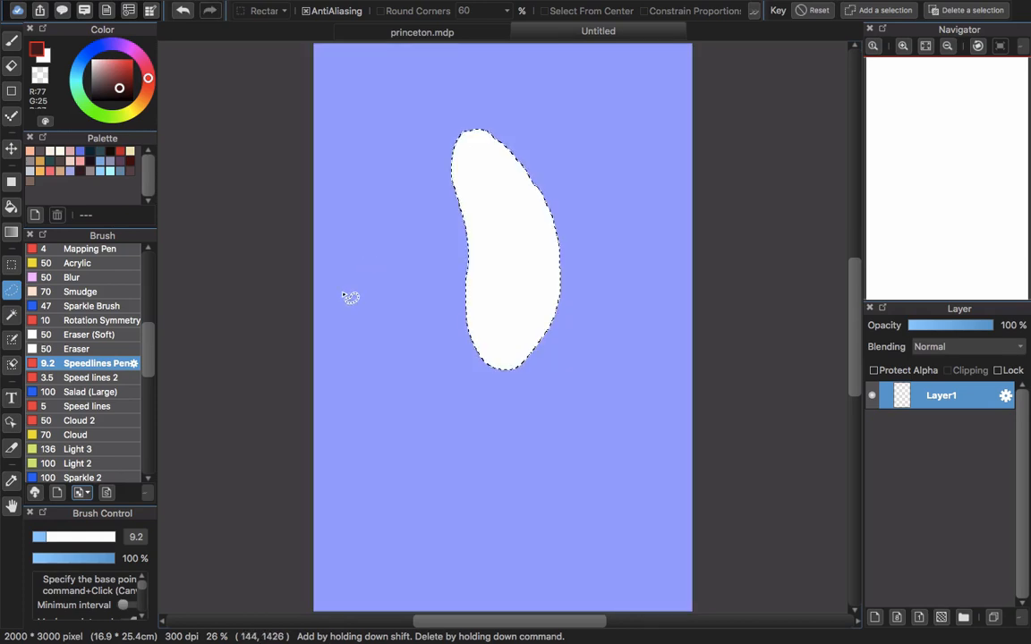
pyautogui.click(258, 7)
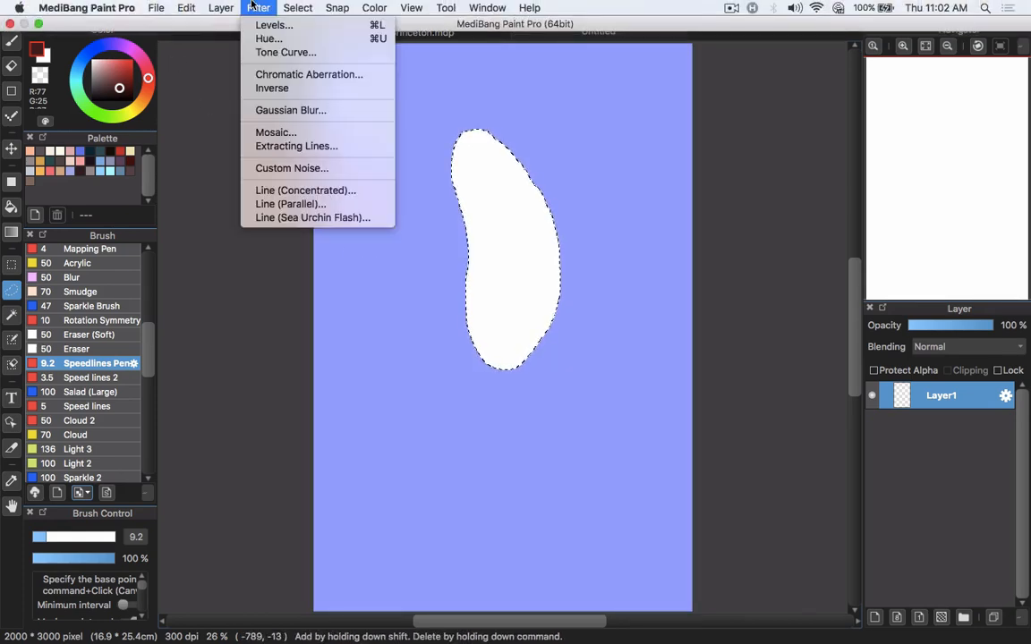
pyautogui.click(311, 205)
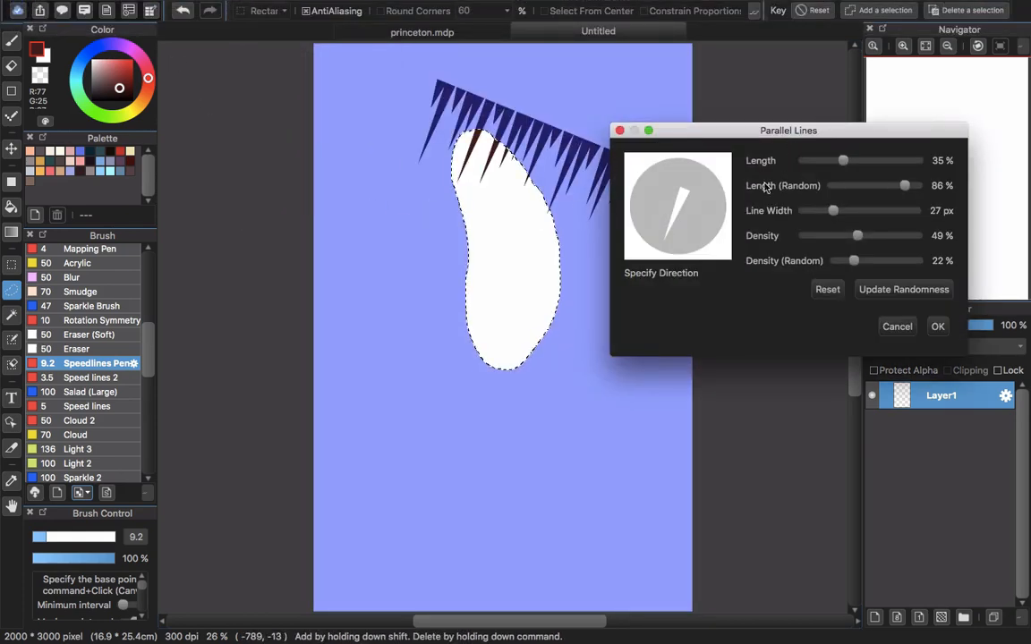
pyautogui.click(644, 207)
pyautogui.click(647, 209)
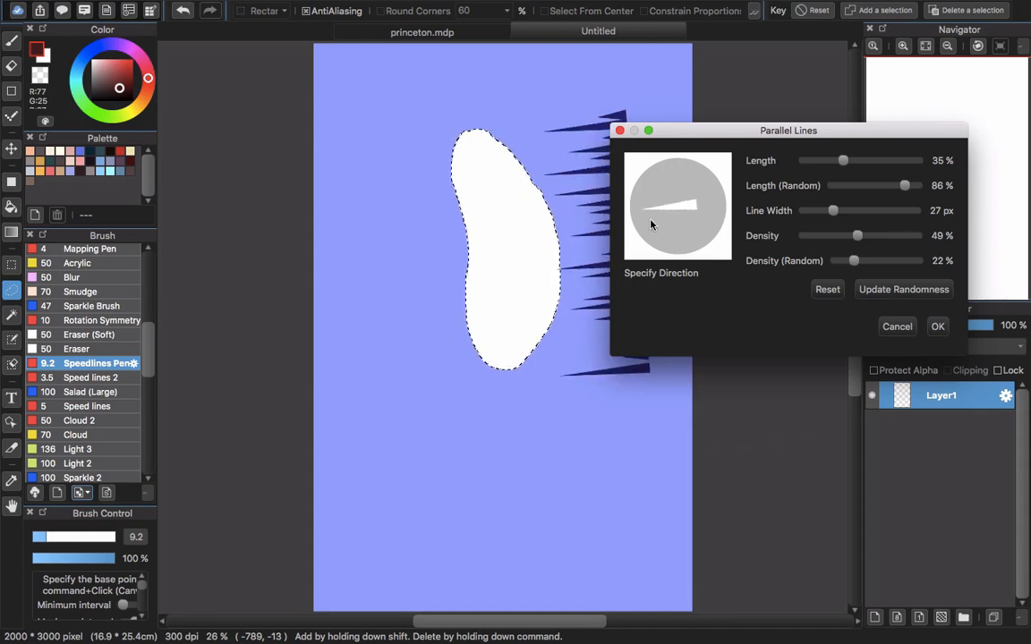
# - Apply the parallel lines with Length 53%, Length (Random) 12%, Line Width 15 px, Density 56% and Density (Random) 24%, and clear the selection
pyautogui.moveTo(833, 210)
pyautogui.mouseDown()
pyautogui.moveTo(808, 213)
pyautogui.moveTo(820, 210)
pyautogui.mouseUp()
pyautogui.click(839, 185)
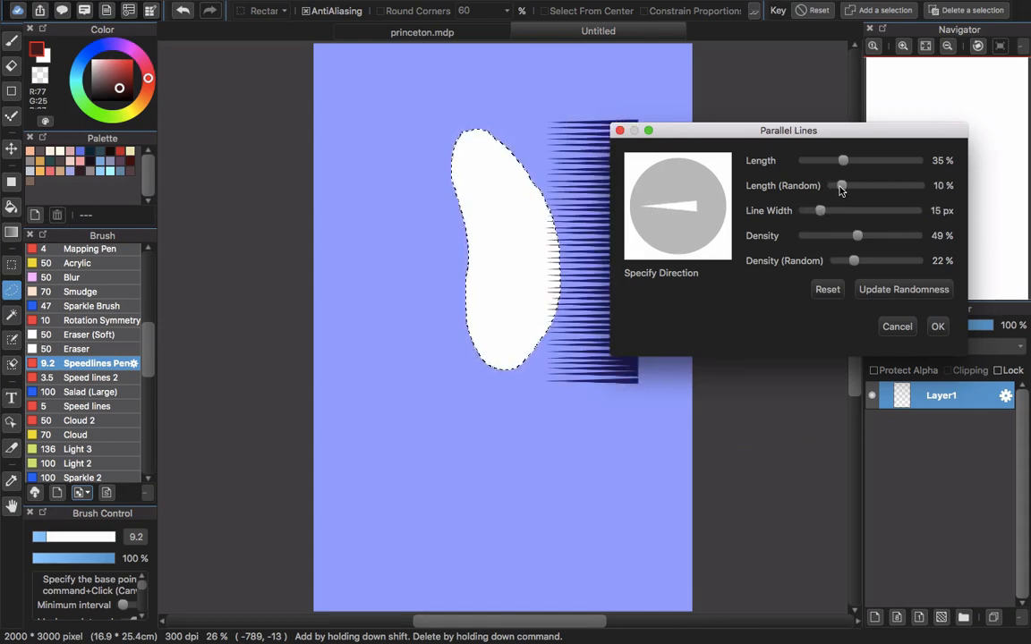
pyautogui.click(863, 161)
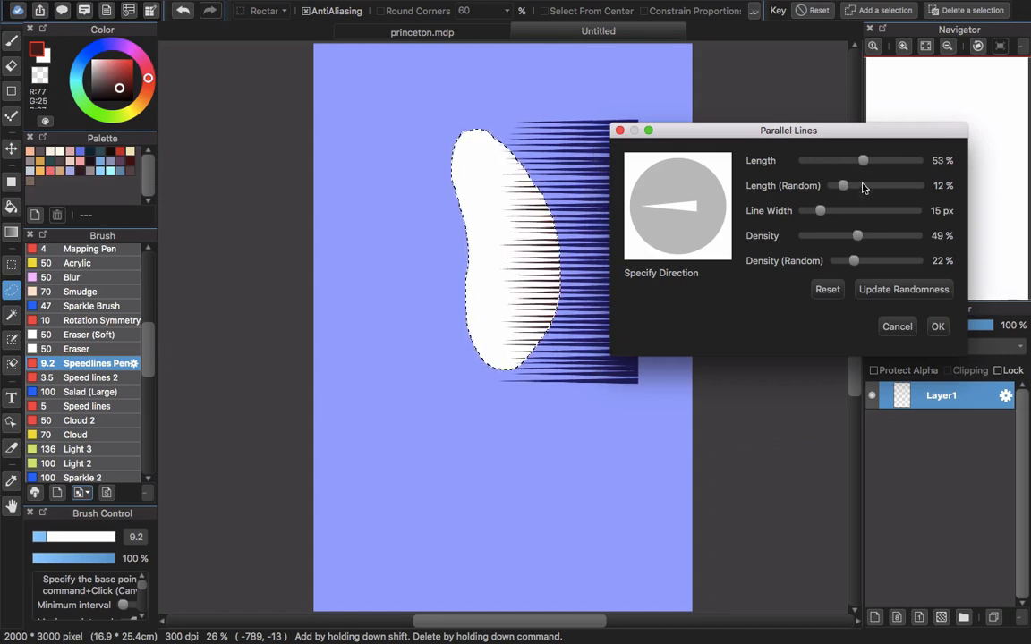
pyautogui.click(876, 235)
pyautogui.click(867, 236)
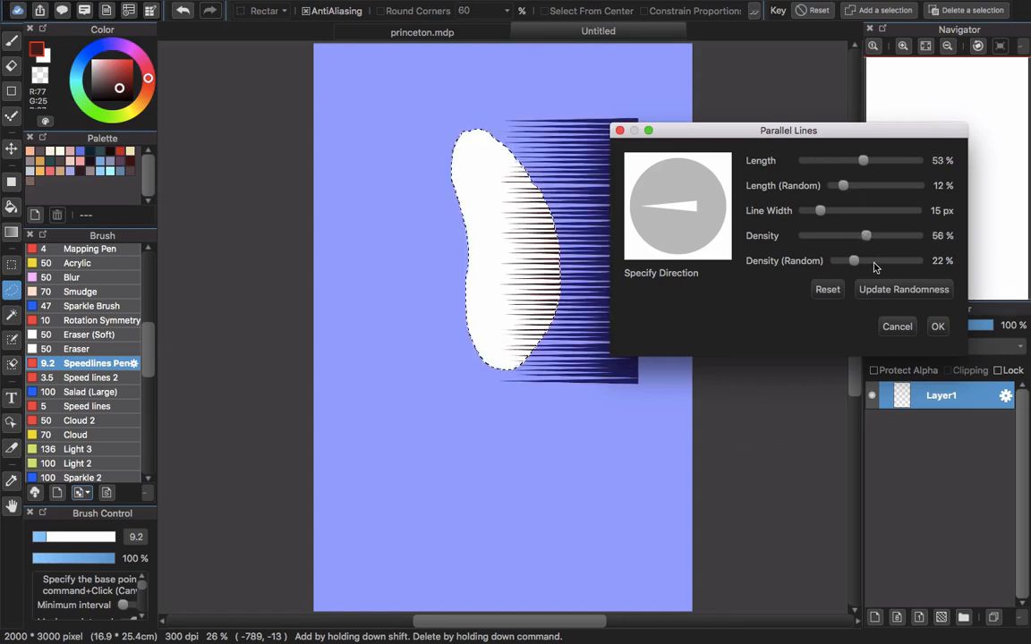
pyautogui.click(876, 260)
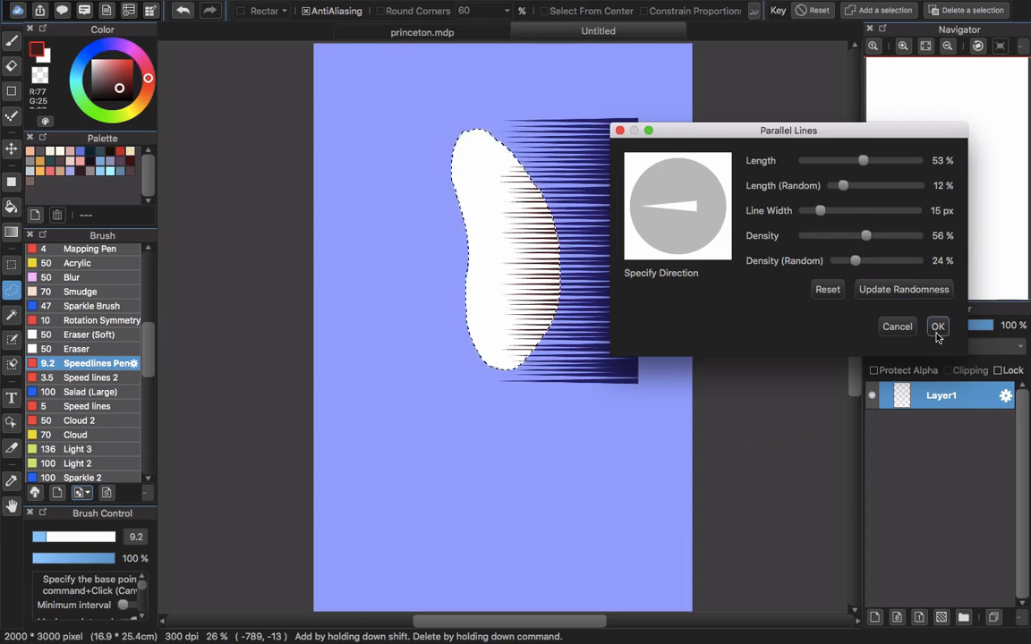
pyautogui.click(937, 327)
pyautogui.click(795, 405)
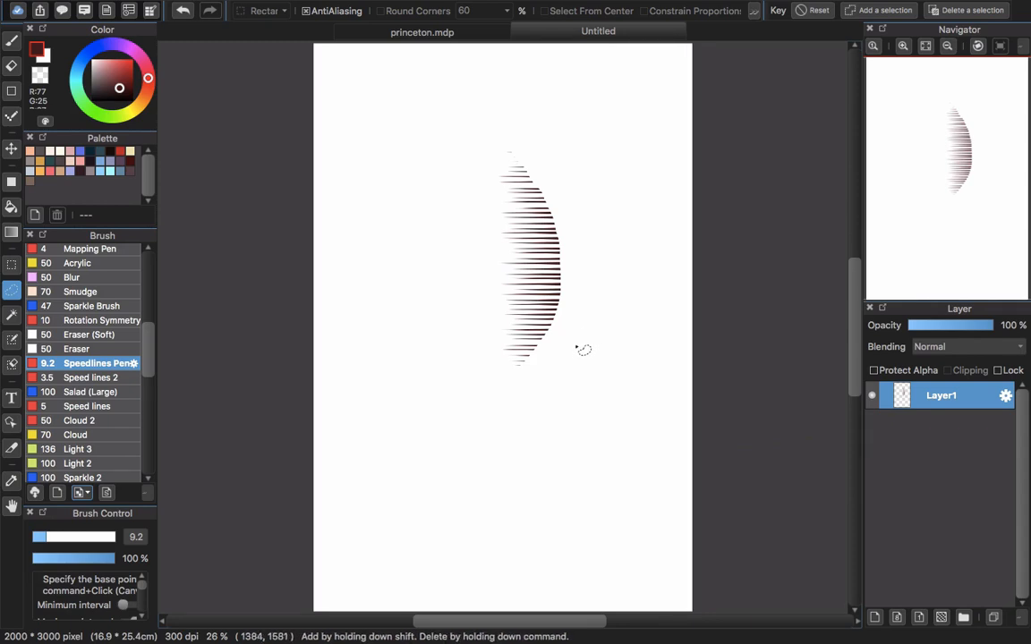
# - Remove the parallel lines from the page
pyautogui.press('super+z')
pyautogui.press('super+z')
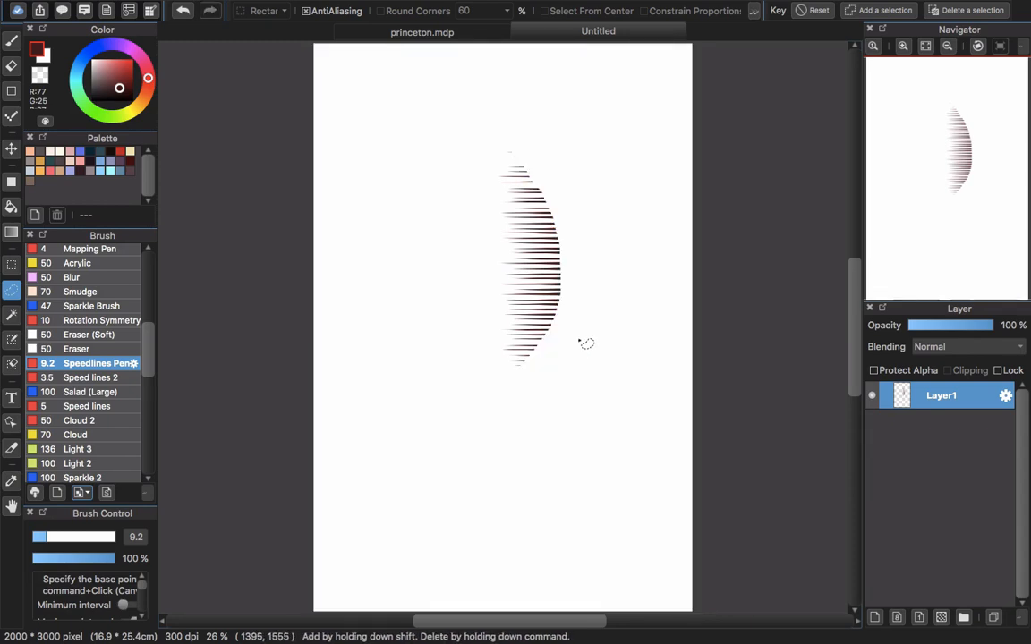
pyautogui.press('super+shift+z')
pyautogui.press('super+shift+z')
pyautogui.press('super+shift+z')
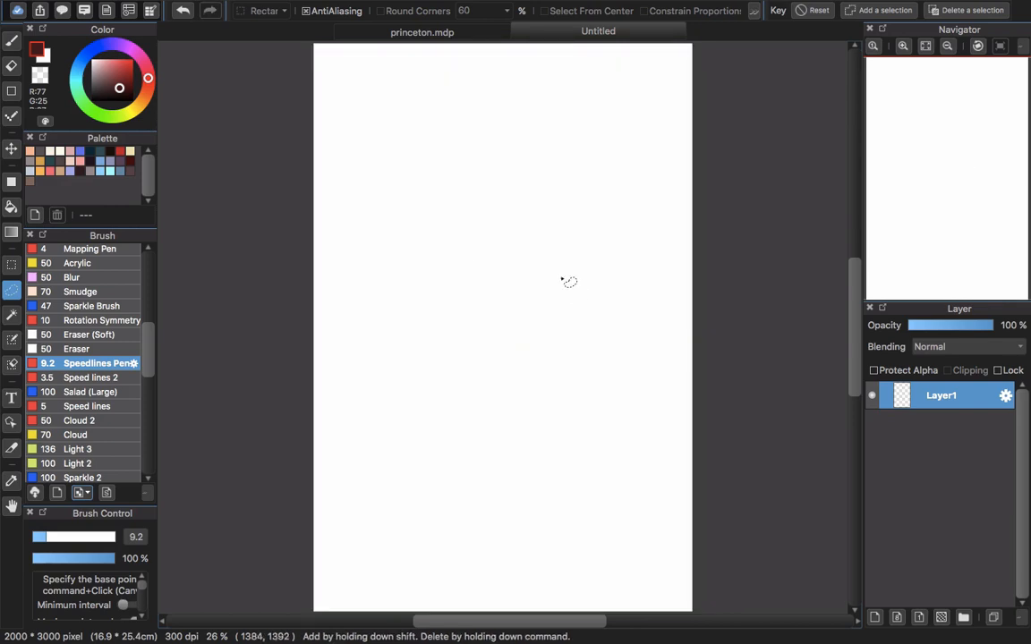
# - Apply the Parallel Lines filter to the whole page with the direction tilted slightly downward to the left
pyautogui.click(259, 8)
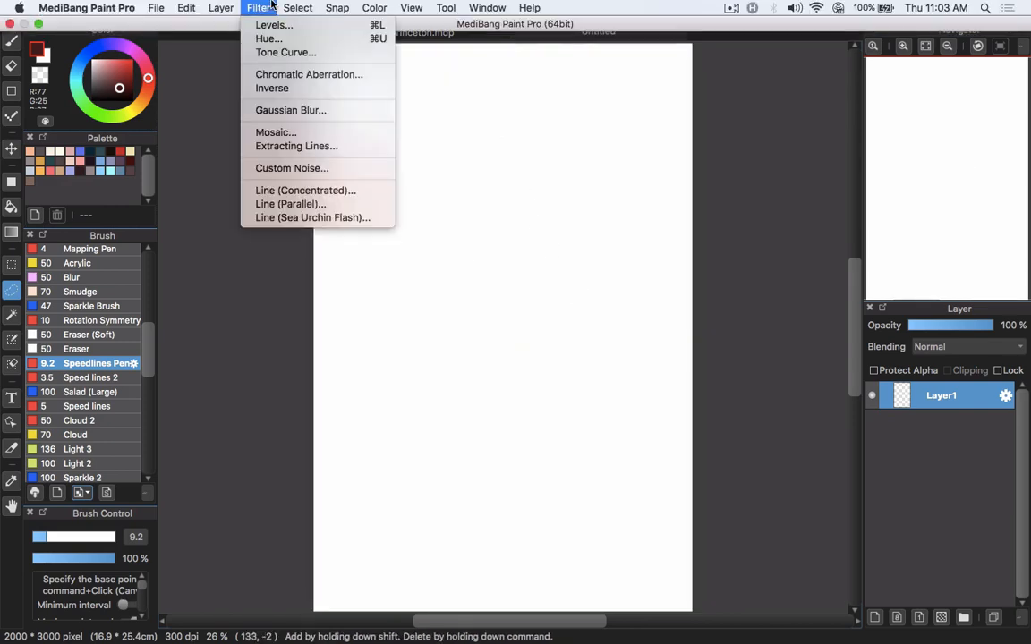
pyautogui.click(336, 206)
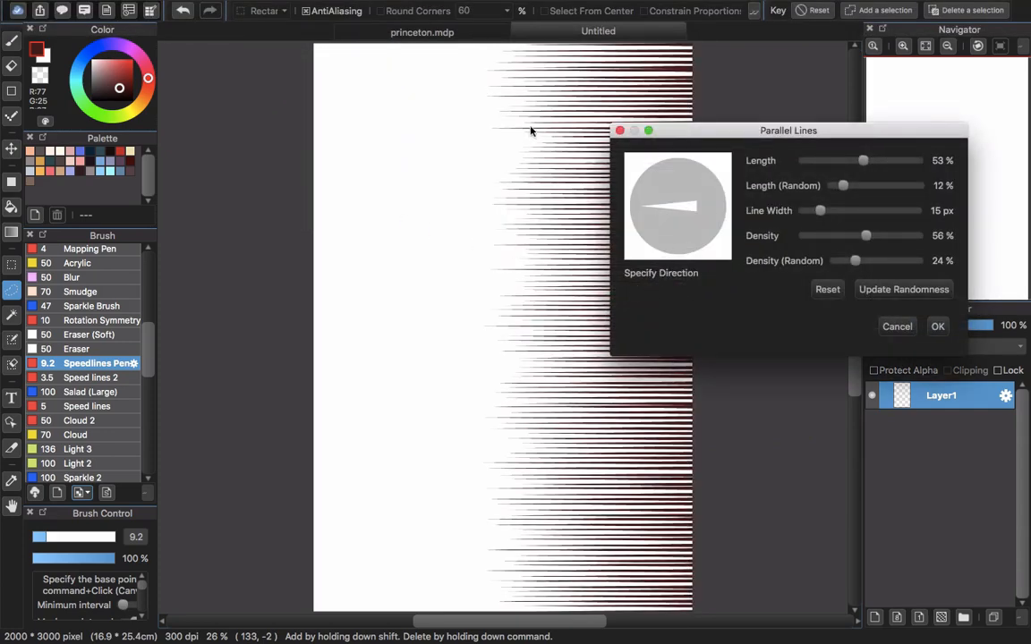
pyautogui.moveTo(688, 219); pyautogui.dragTo(663, 215)
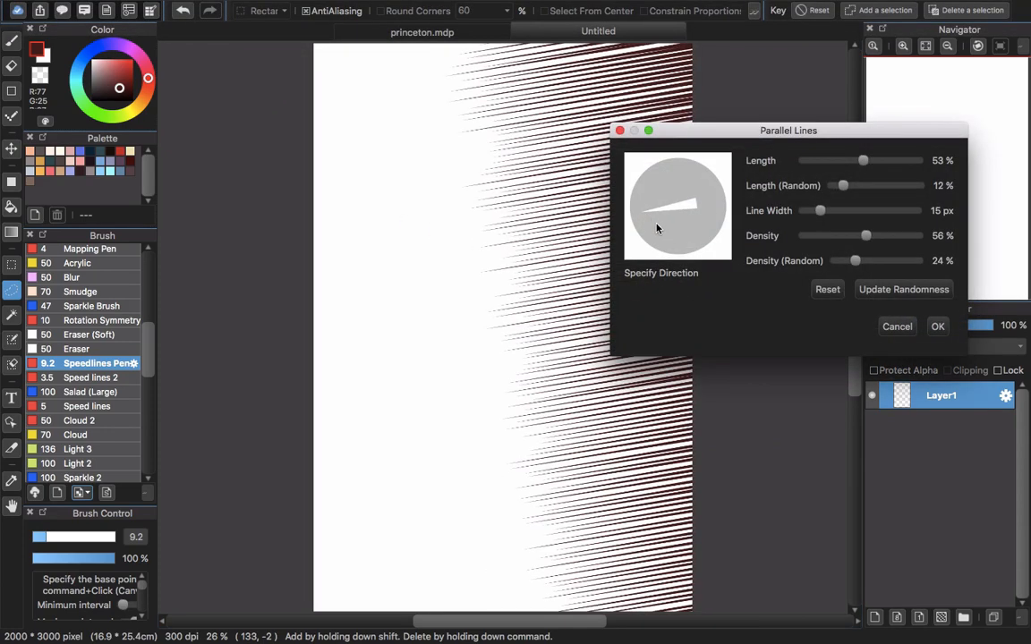
pyautogui.click(938, 325)
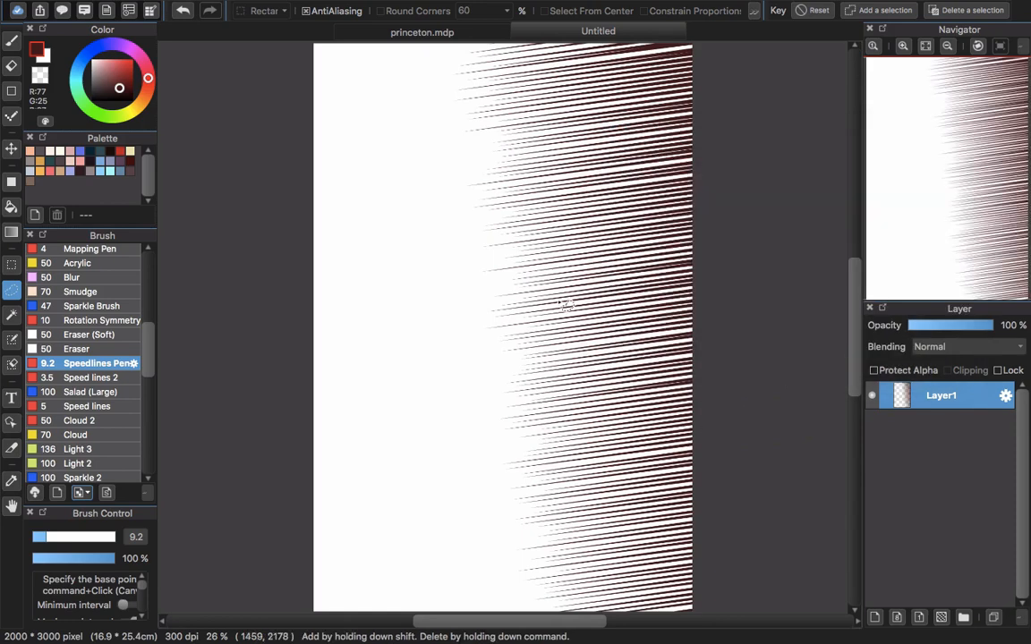
pyautogui.click(84, 492)
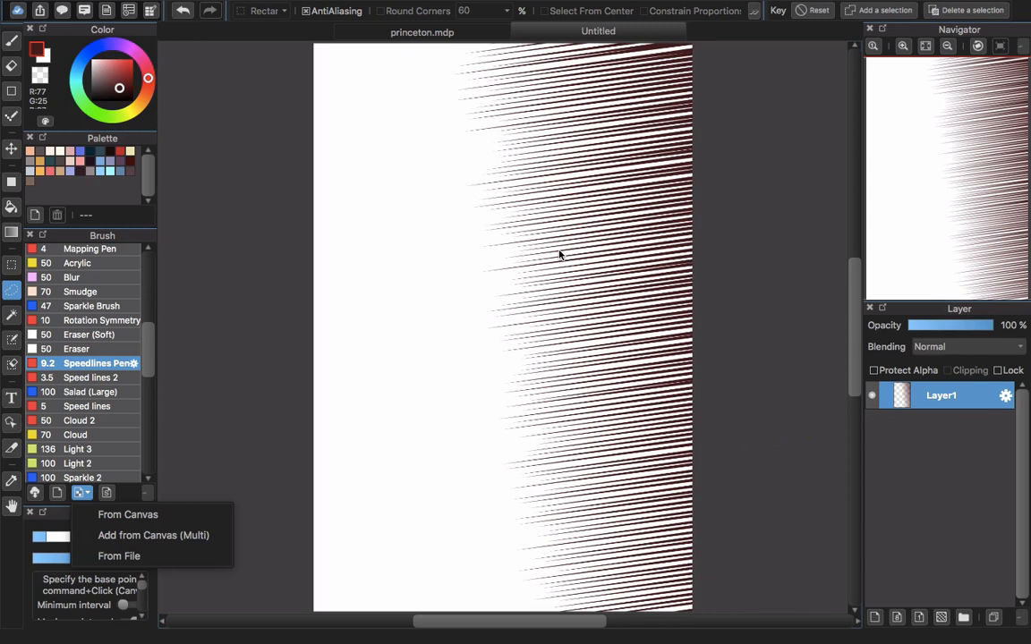
pyautogui.click(221, 7)
pyautogui.click(229, 334)
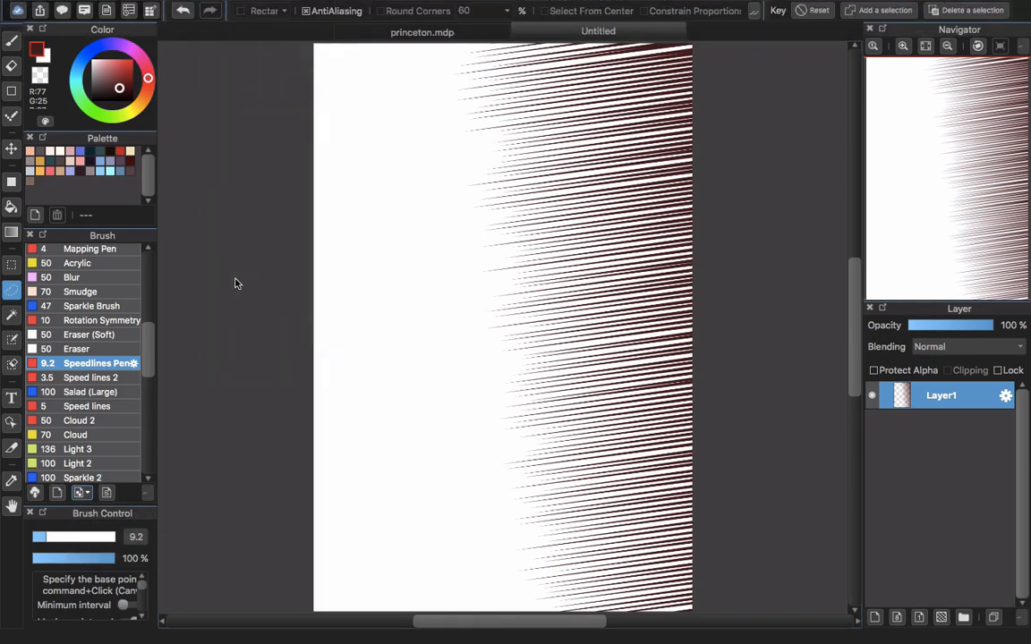
# - Undo the parallel lines and start the Sea Urchin Flash filter on the blank page with Length 53%
pyautogui.click(222, 7)
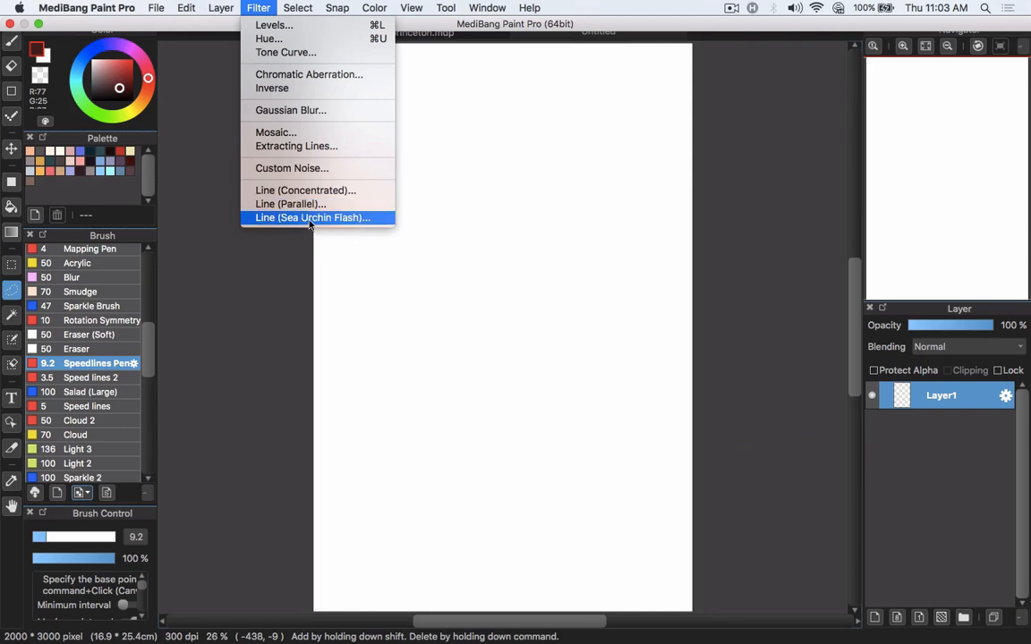
pyautogui.click(314, 218)
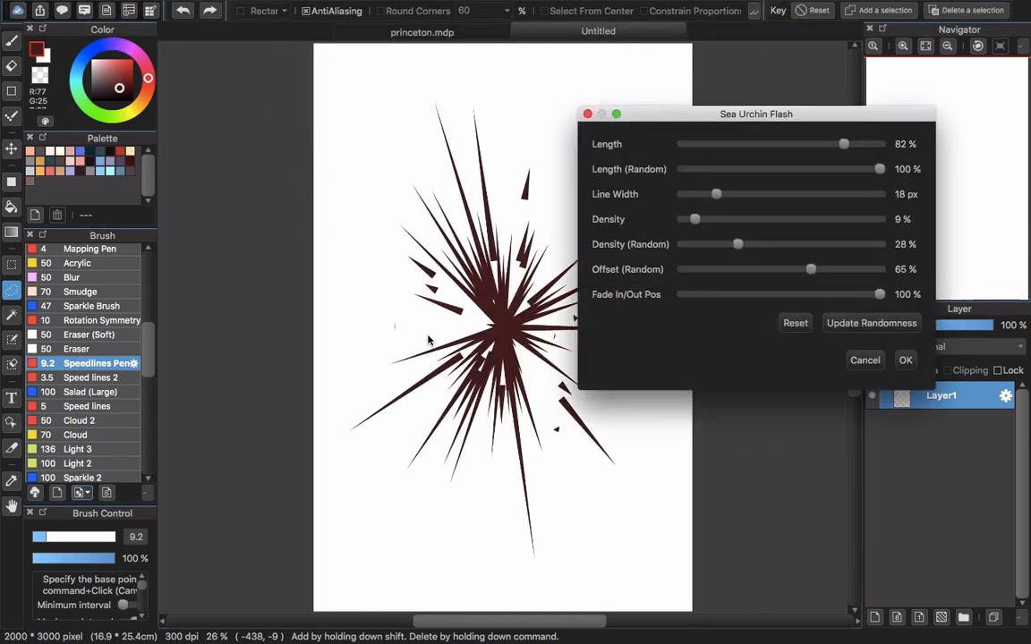
pyautogui.moveTo(805, 113); pyautogui.dragTo(891, 119)
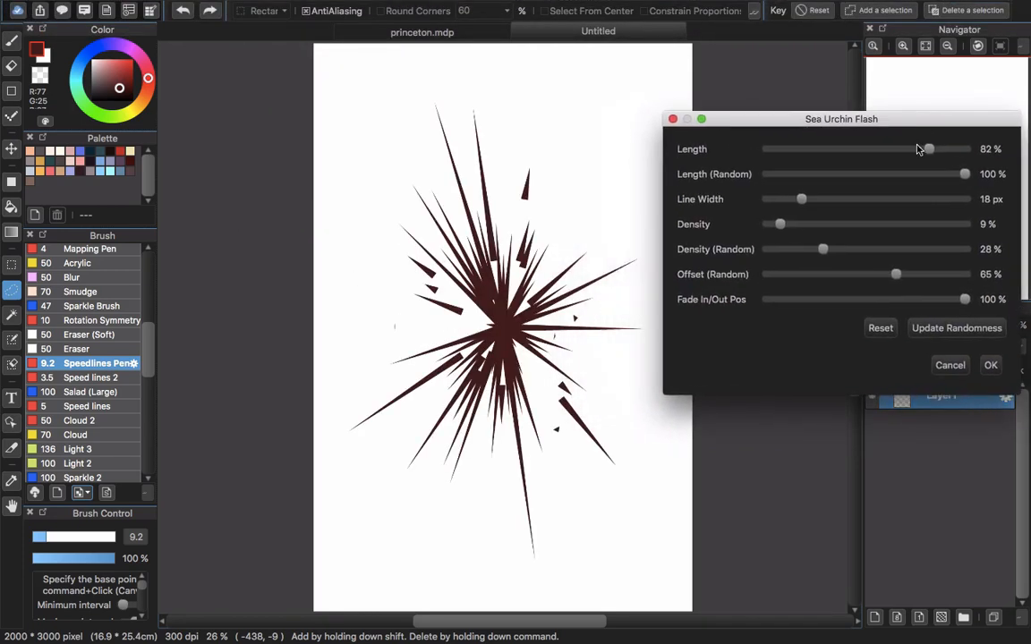
pyautogui.click(842, 152)
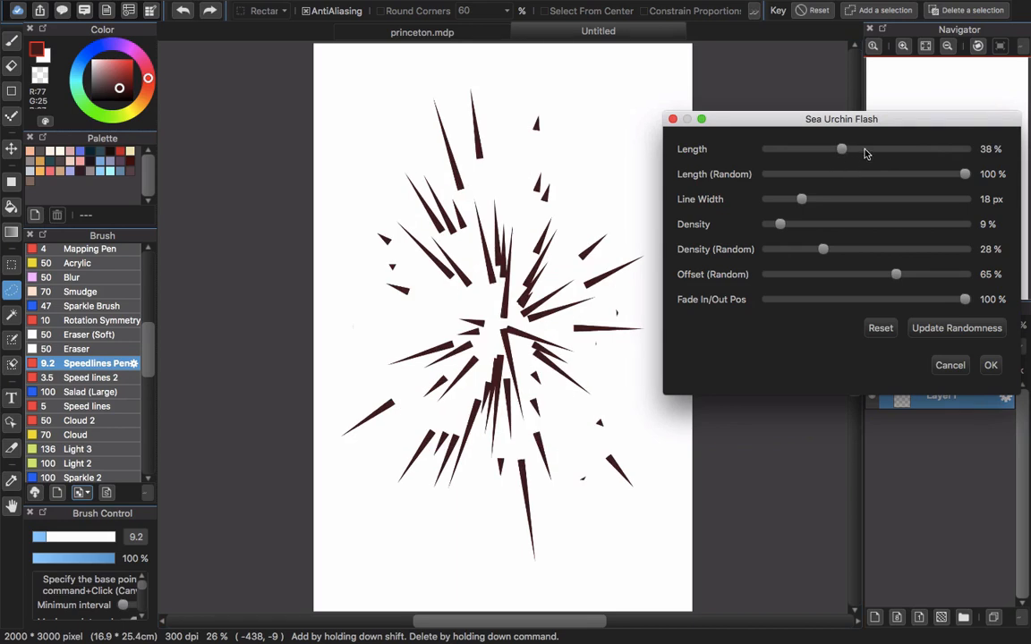
pyautogui.click(868, 151)
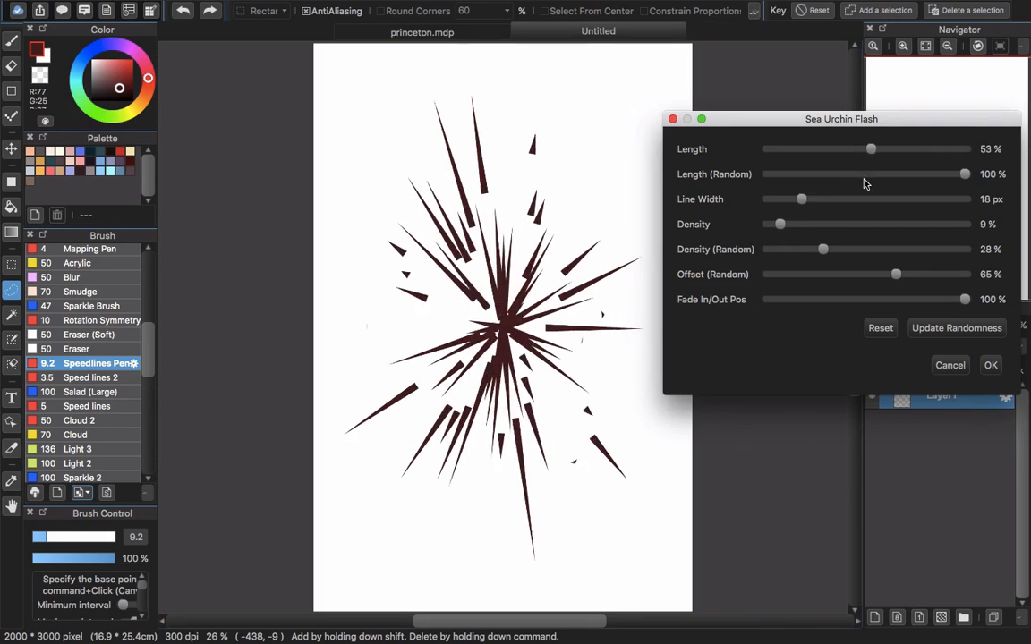
# - Set the flash's Length (Random) to 17%, Line Width to 9 px, Density to 44%, Density (Random) to 37% and Offset (Random) to 13%
pyautogui.moveTo(825, 177); pyautogui.dragTo(780, 210)
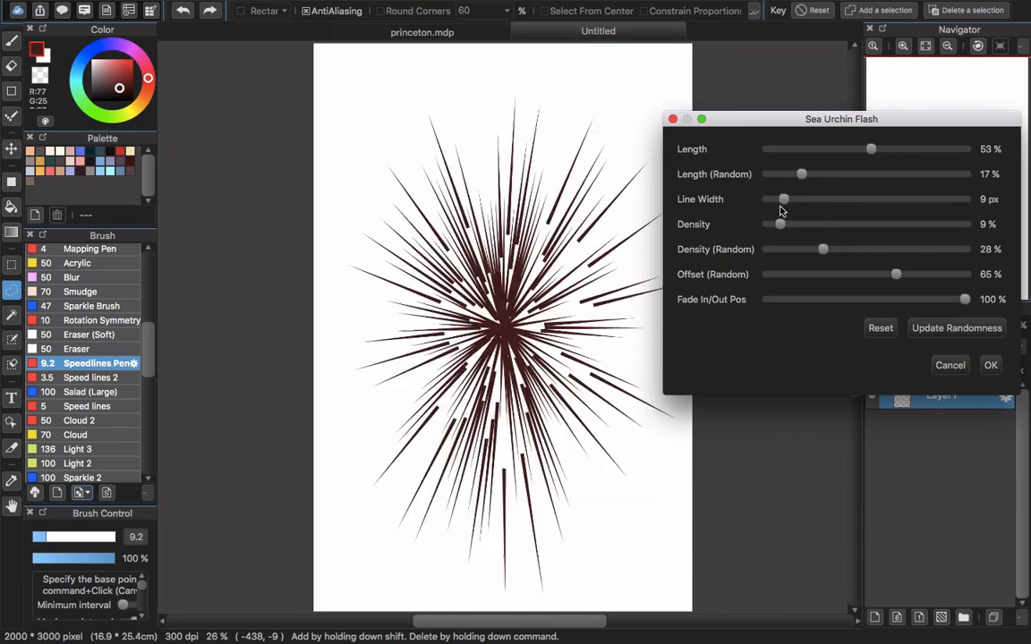
pyautogui.moveTo(839, 231); pyautogui.dragTo(815, 282)
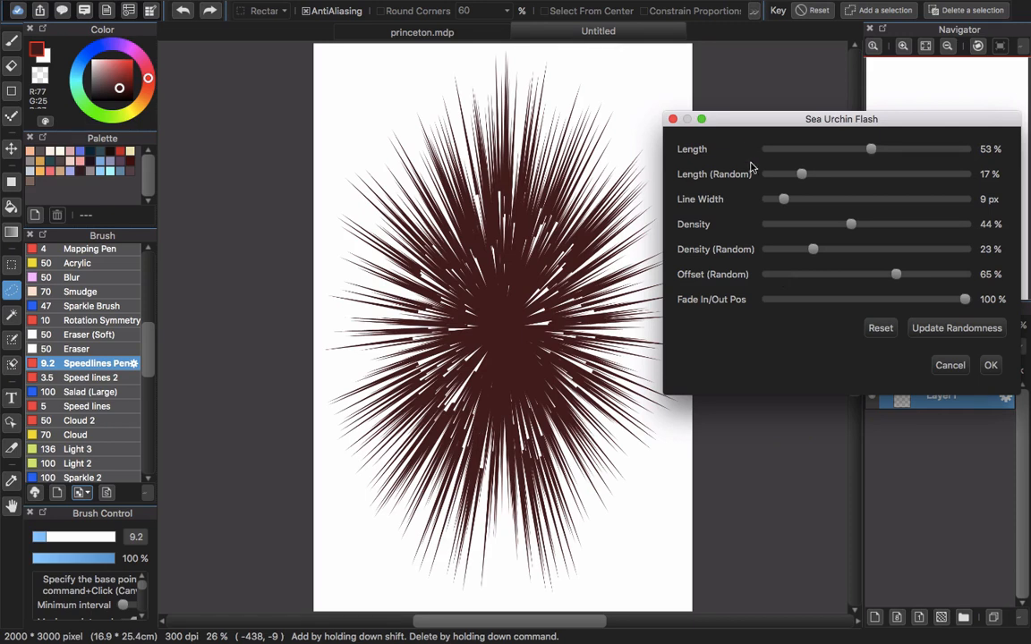
pyautogui.click(791, 279)
pyautogui.moveTo(807, 280); pyautogui.dragTo(841, 249)
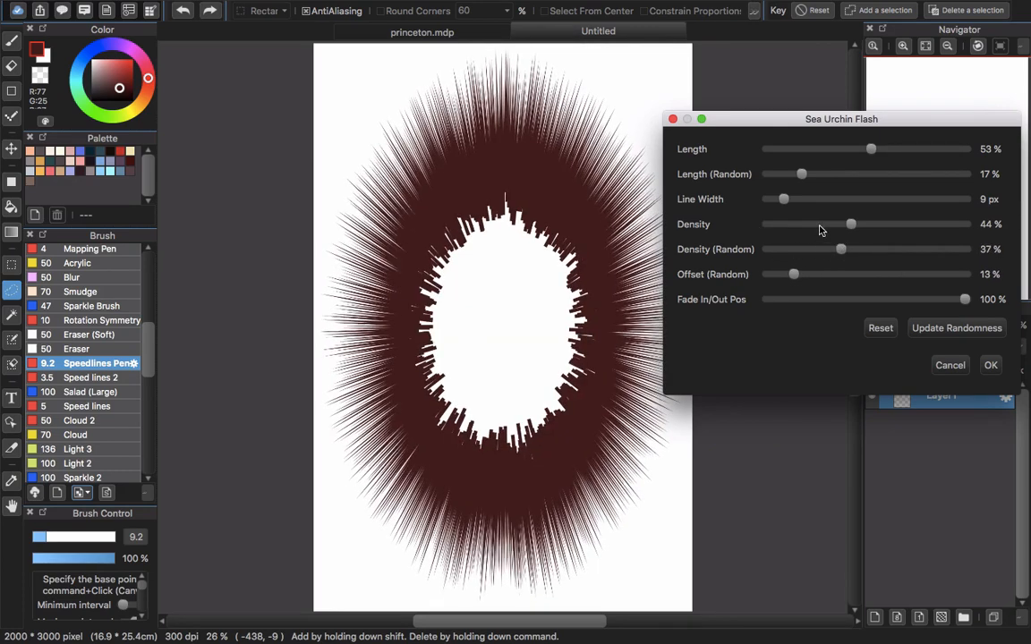
# - Set the flash's Fade In/Out Pos to 4% and Density (Random) to 12%
pyautogui.moveTo(801, 299); pyautogui.dragTo(776, 301)
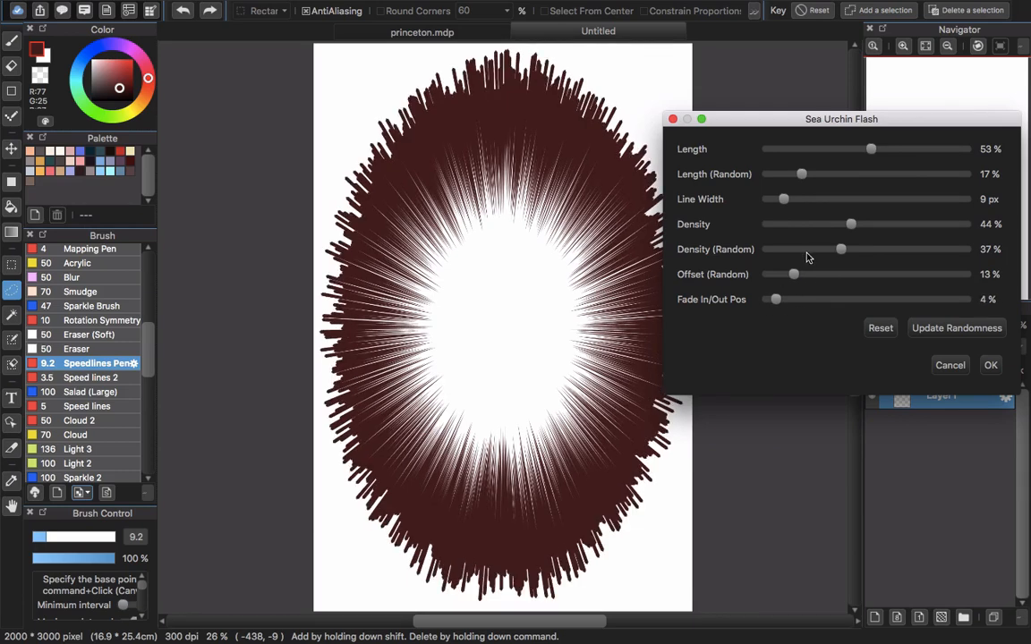
pyautogui.click(805, 252)
pyautogui.moveTo(799, 250); pyautogui.dragTo(793, 274)
pyautogui.click(815, 274)
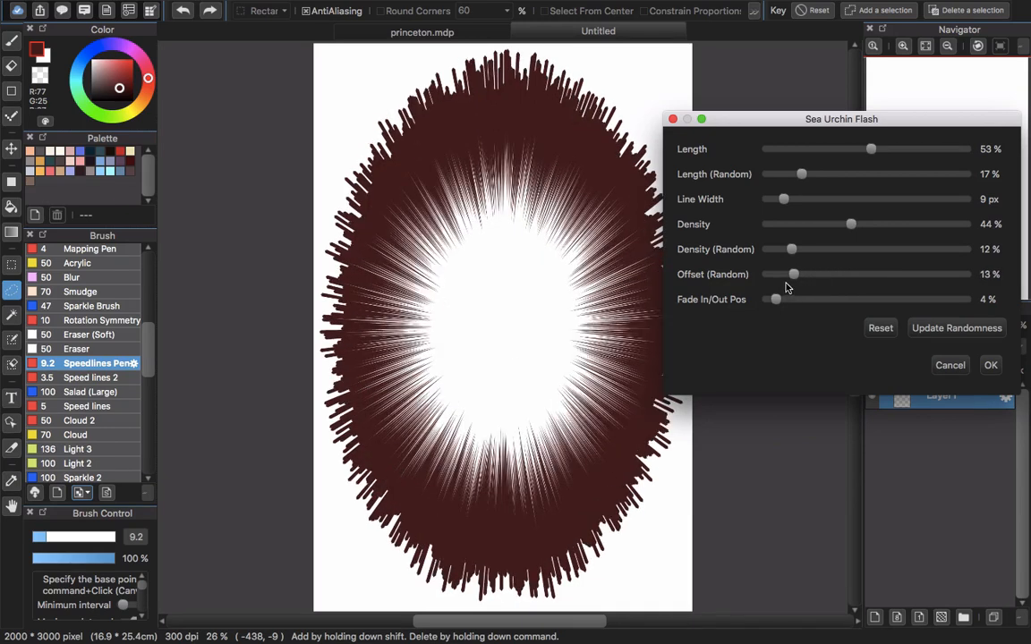
# - Set the flash's Length to 30% and Length (Random) to 35%, regenerate the randomness, and apply the Sea Urchin Flash filter
pyautogui.click(816, 163)
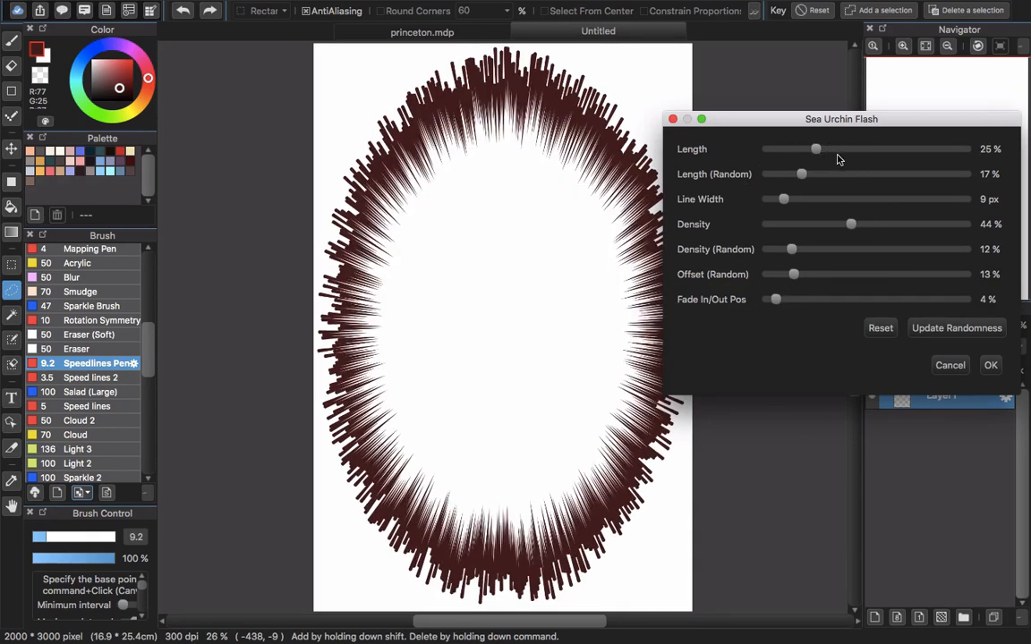
pyautogui.moveTo(837, 155)
pyautogui.mouseDown()
pyautogui.moveTo(861, 150)
pyautogui.moveTo(775, 152)
pyautogui.moveTo(824, 152)
pyautogui.moveTo(826, 175)
pyautogui.moveTo(836, 174)
pyautogui.mouseUp()
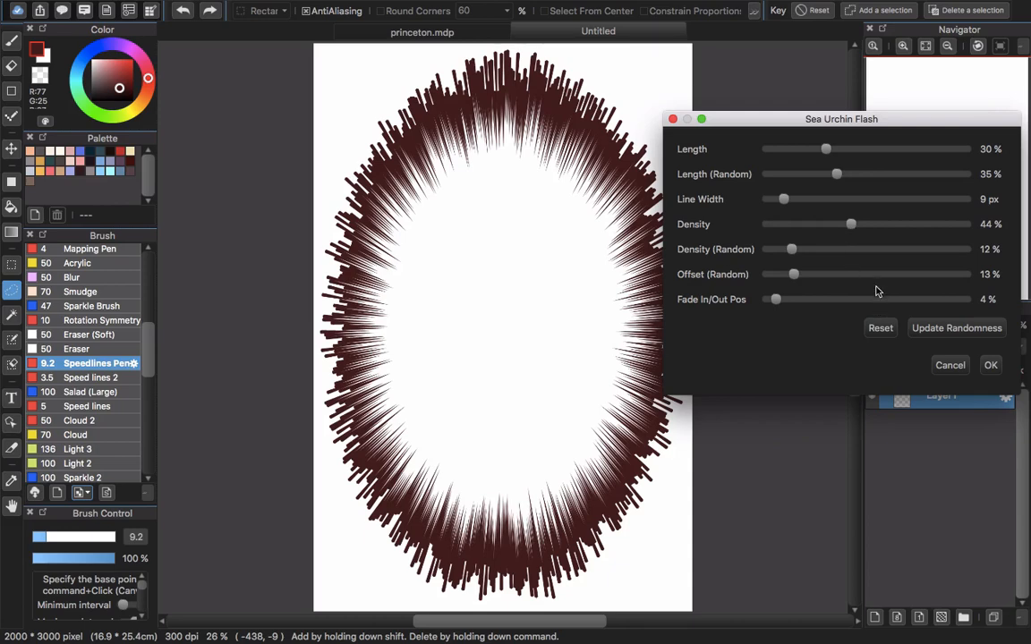
pyautogui.moveTo(906, 123); pyautogui.dragTo(843, 51)
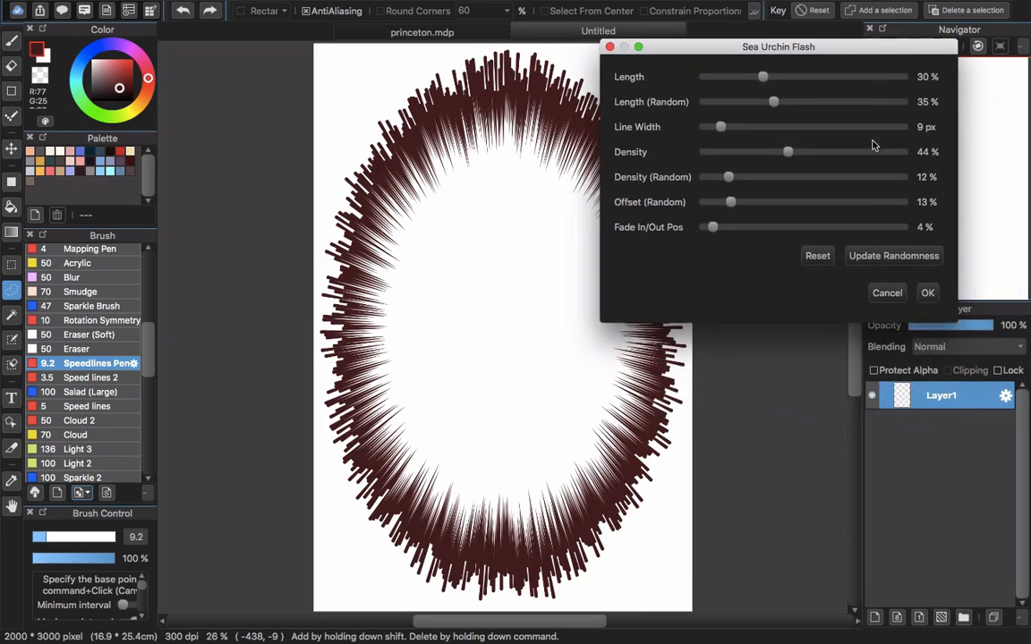
pyautogui.click(897, 255)
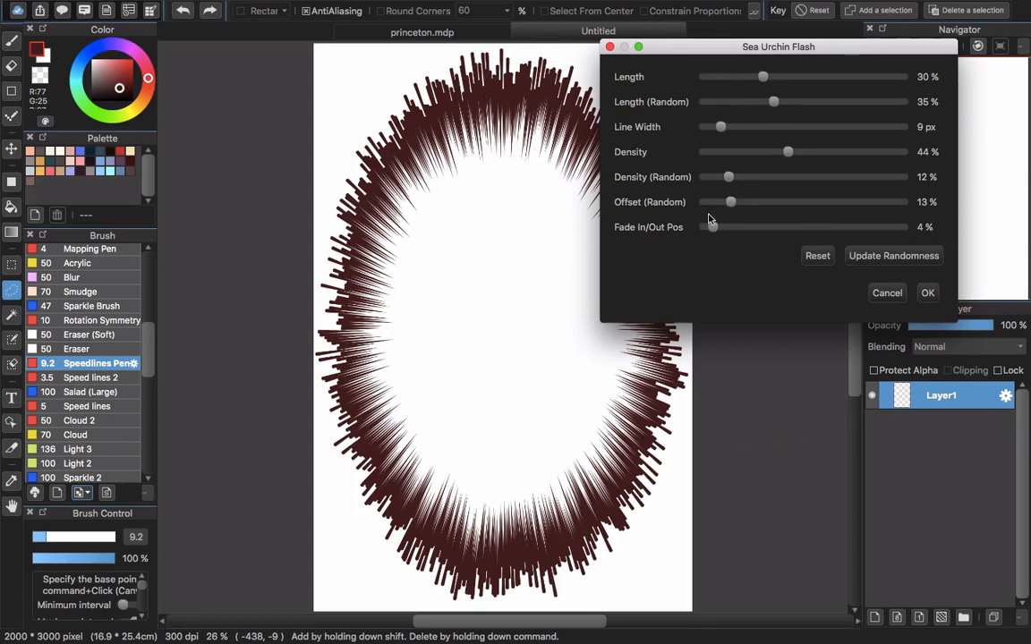
pyautogui.click(926, 294)
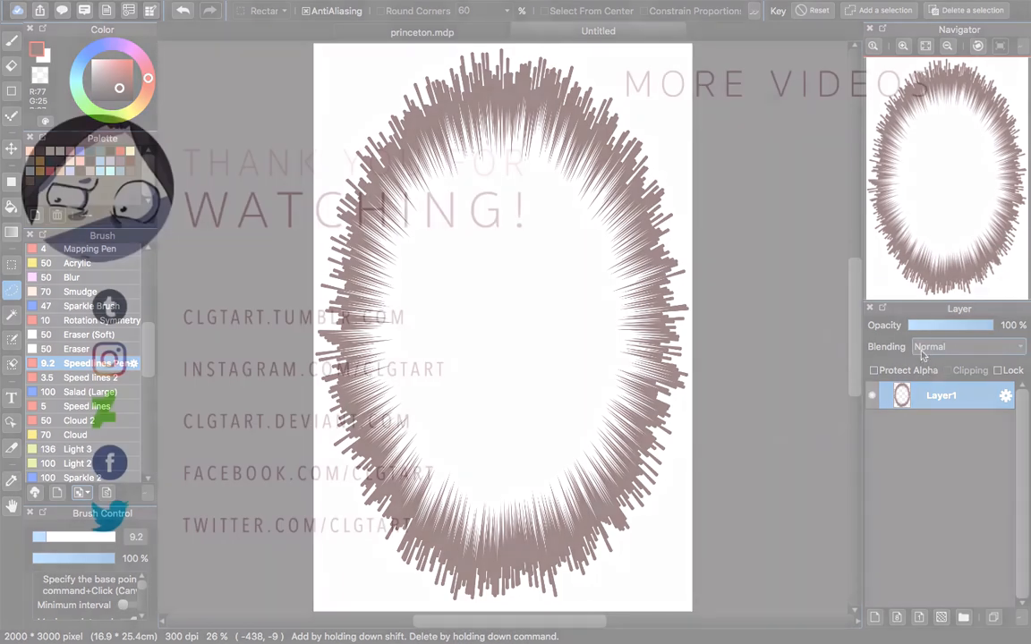